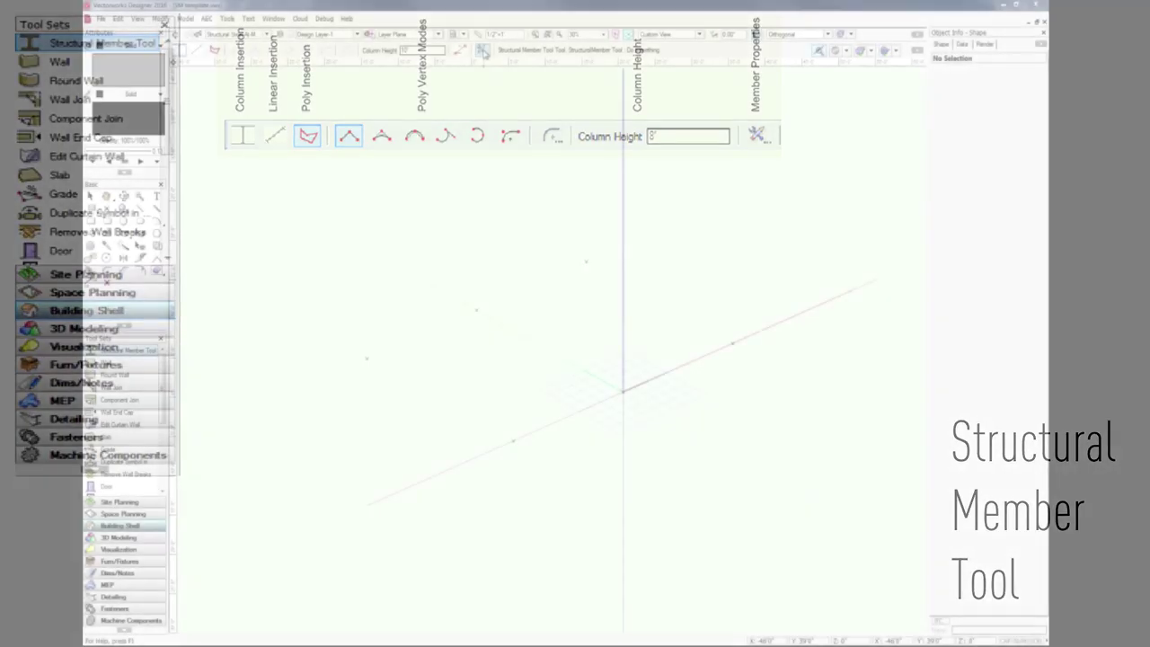
In the structural member properties, switch the member type to Concrete and look through the available concrete shapes
left_click(481, 50)
left_click_drag(489, 113, 519, 115)
left_click(496, 160)
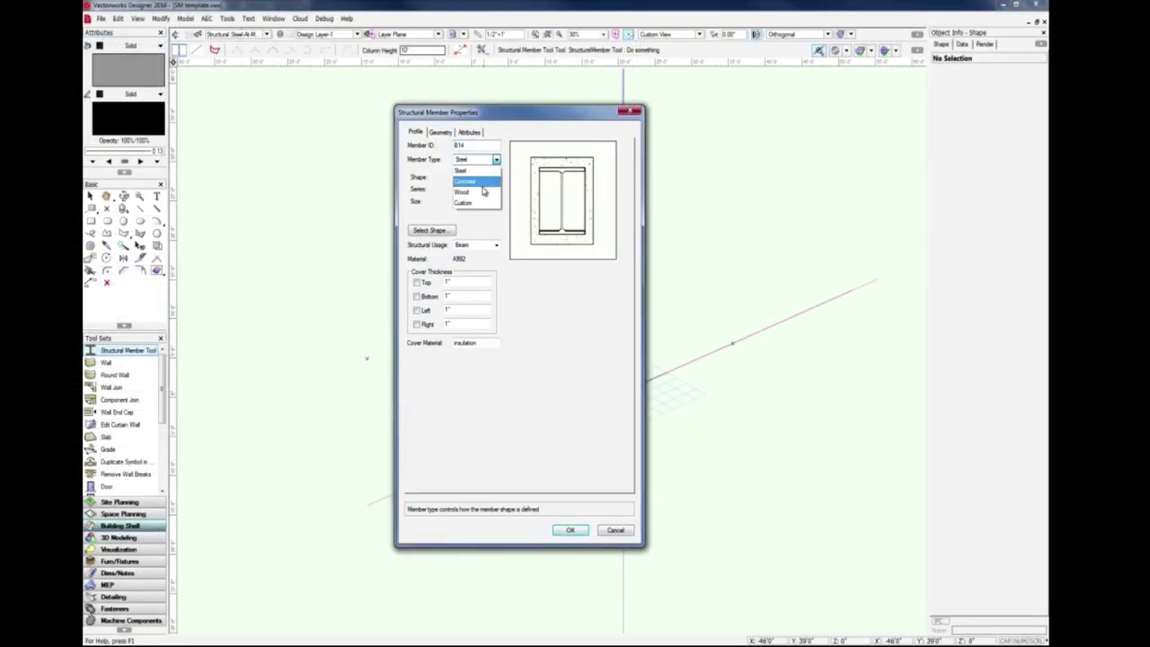
left_click(480, 182)
left_click(432, 232)
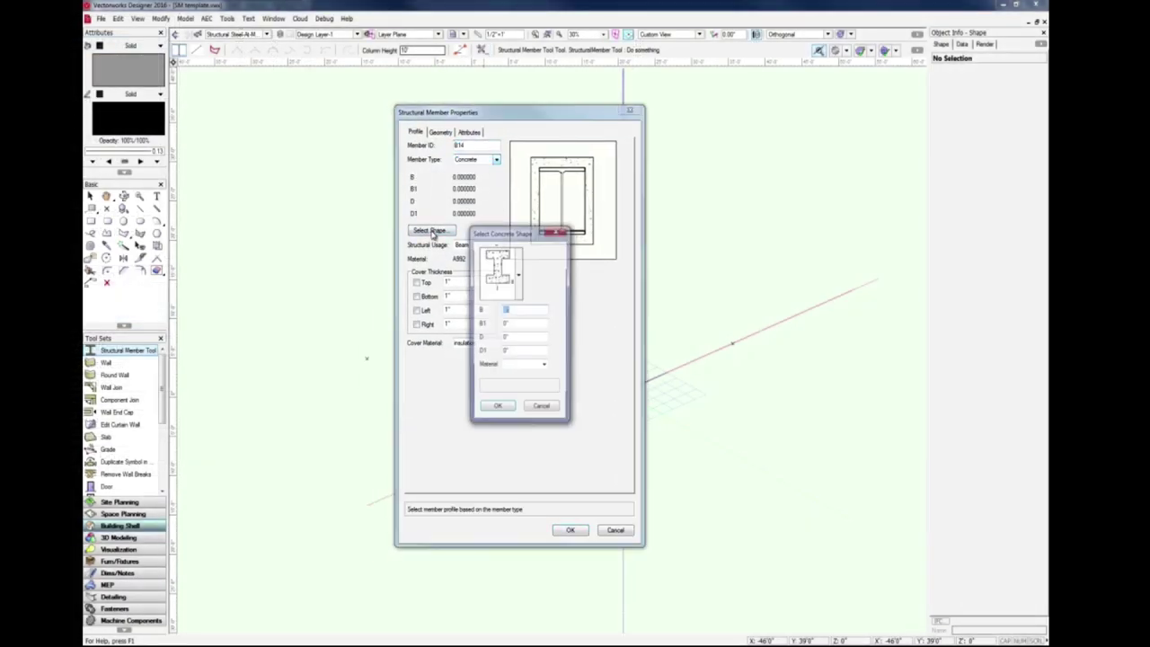
left_click(519, 279)
left_click(519, 277)
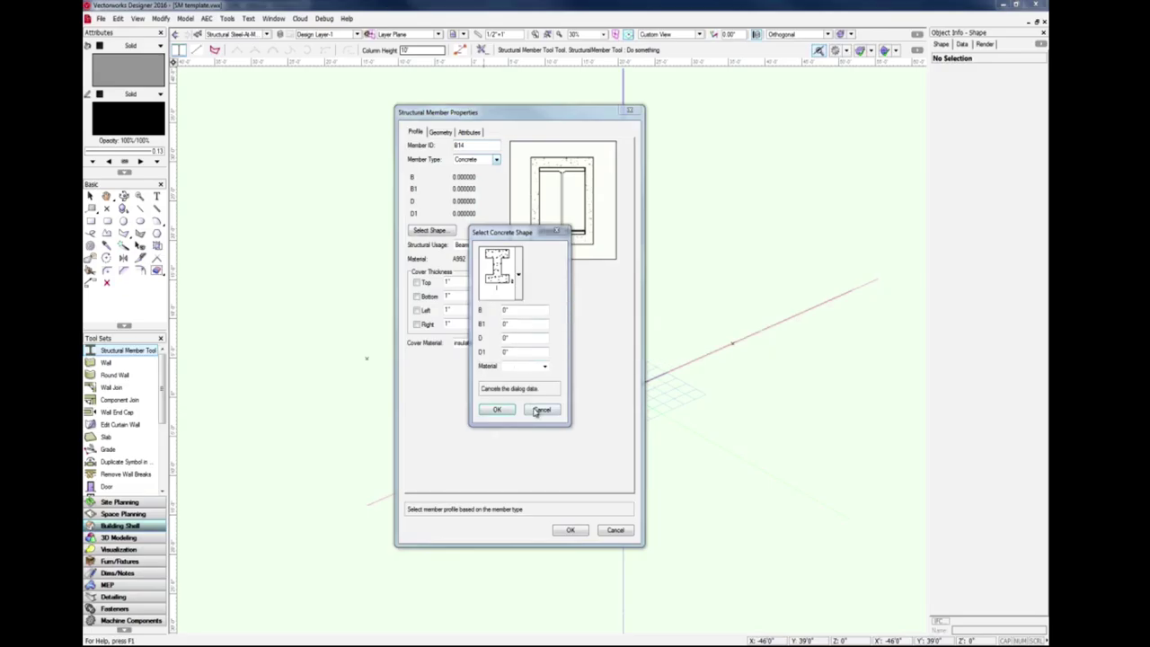
left_click(542, 410)
Set the member type to Steel and choose a Wide Flange shape from the AISC (Inch) series, size W8 x 35
left_click(495, 159)
left_click(486, 171)
left_click(432, 231)
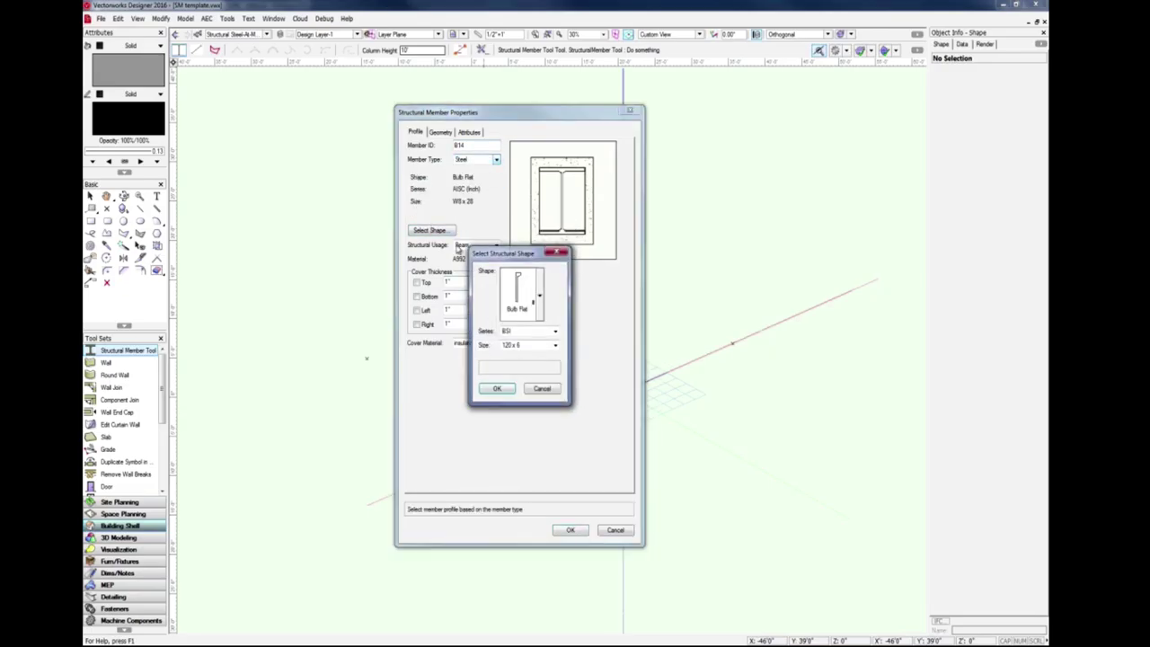
left_click(540, 293)
left_click(809, 362)
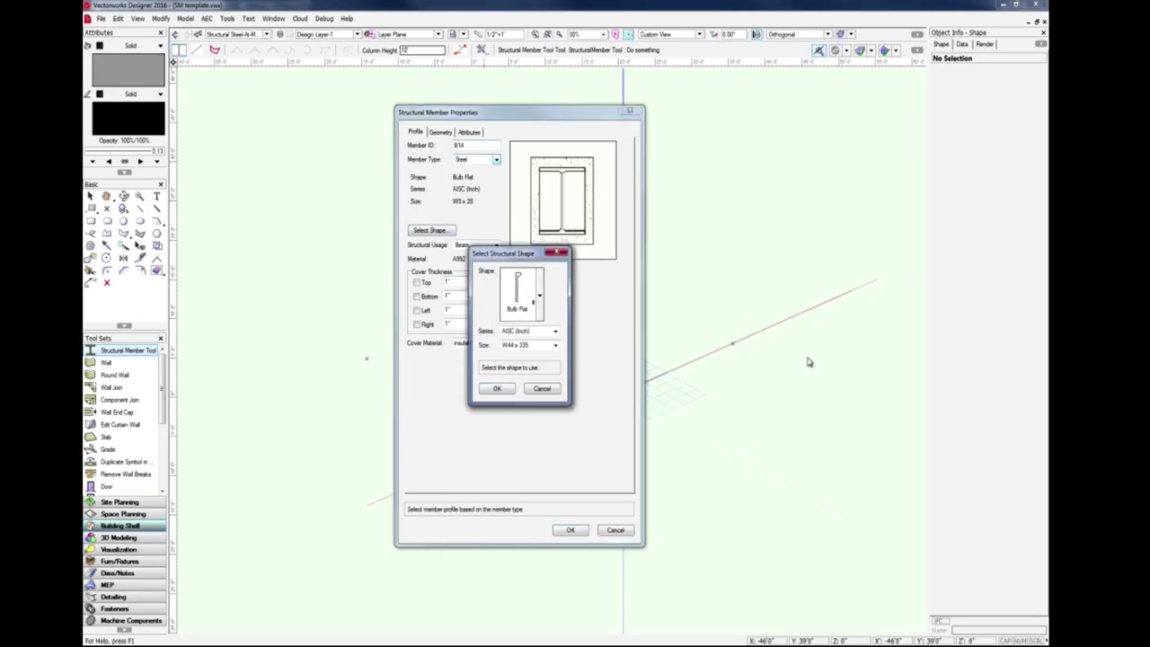
left_click(556, 346)
left_click_drag(558, 366, 556, 541)
left_click(526, 487)
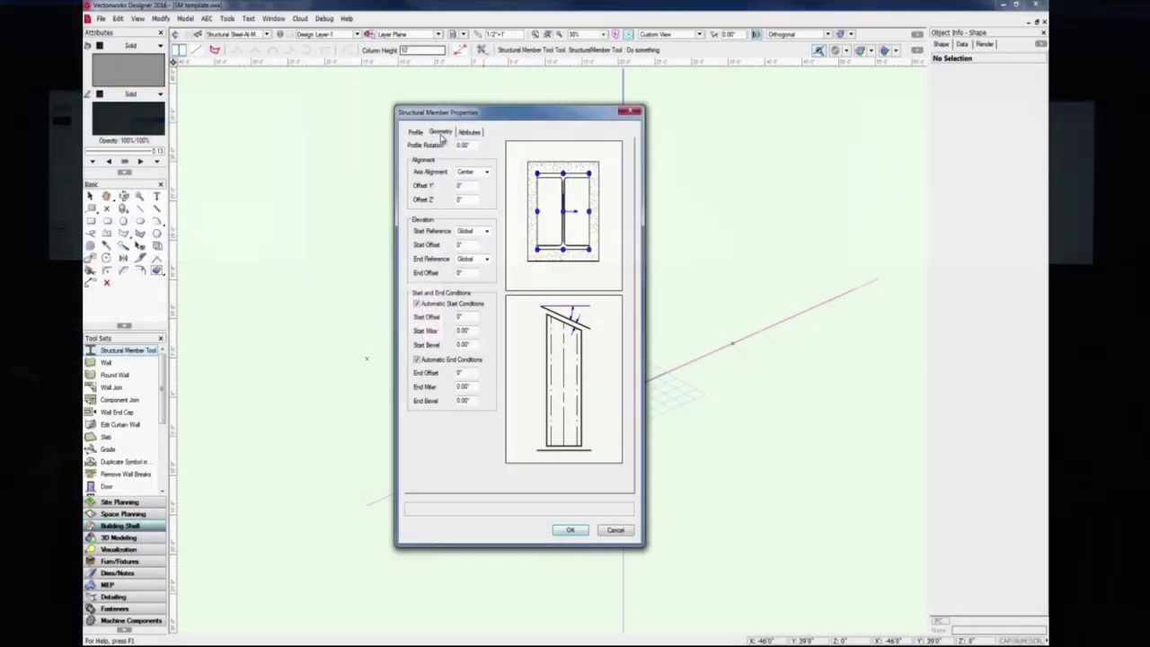
Review the choices for setting the member's attributes and return the setting to Object
left_click(470, 132)
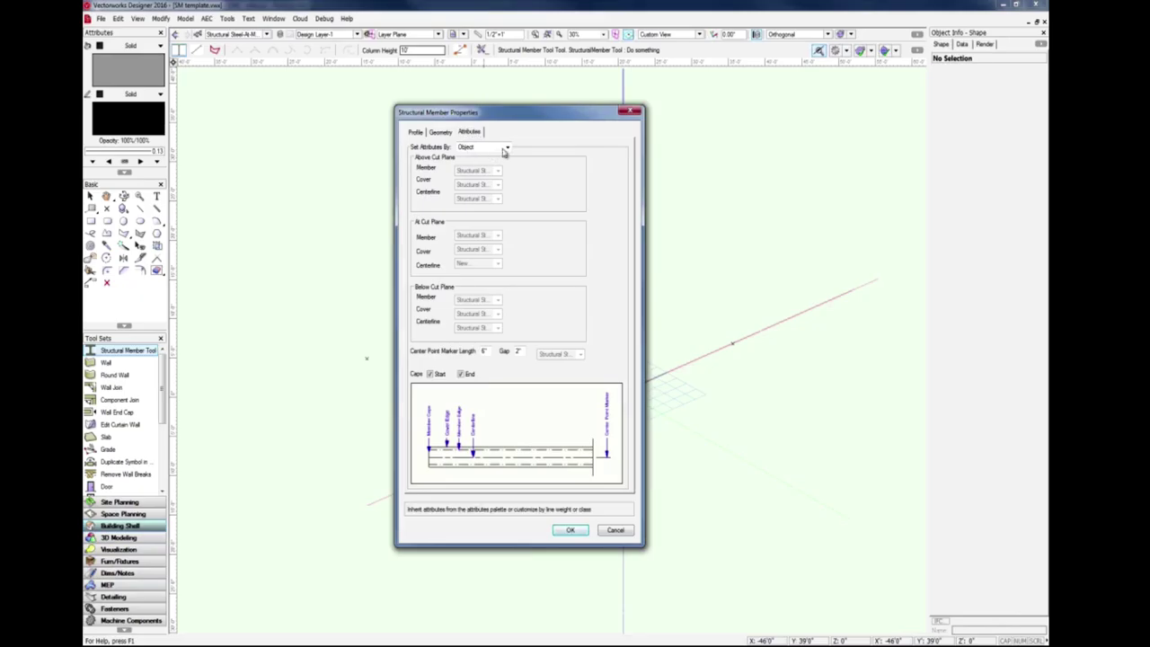
left_click(504, 149)
left_click(490, 167)
left_click(506, 147)
left_click(492, 159)
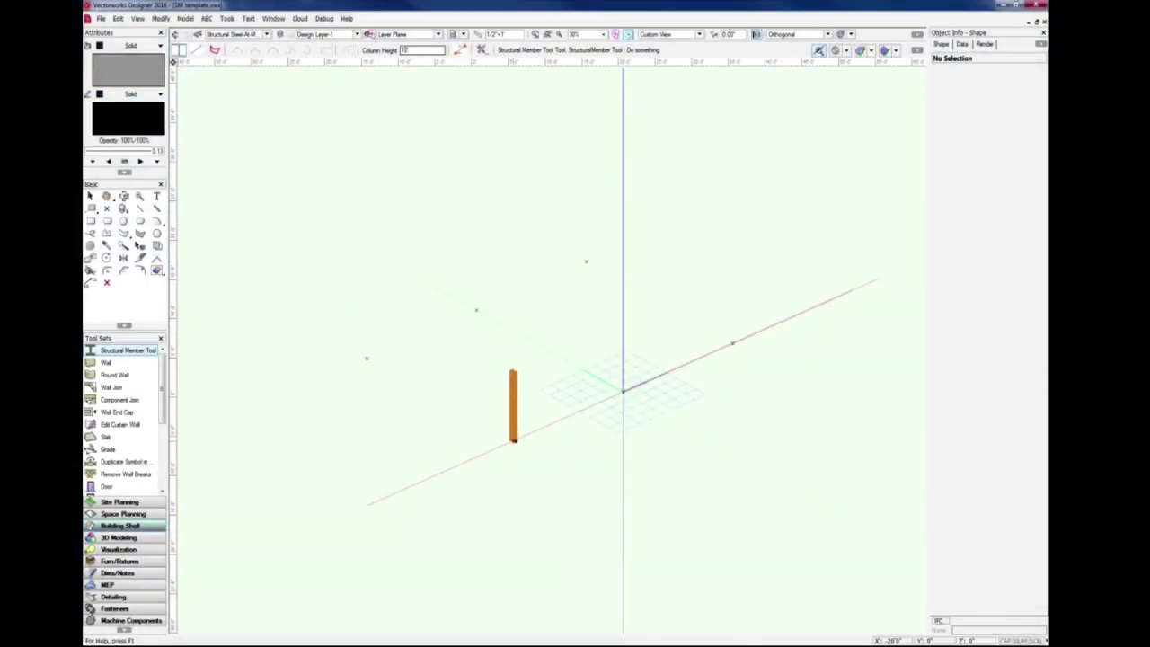
Place 10' high columns on the remaining reference points to complete two rows of three
left_click(622, 391)
left_click(732, 342)
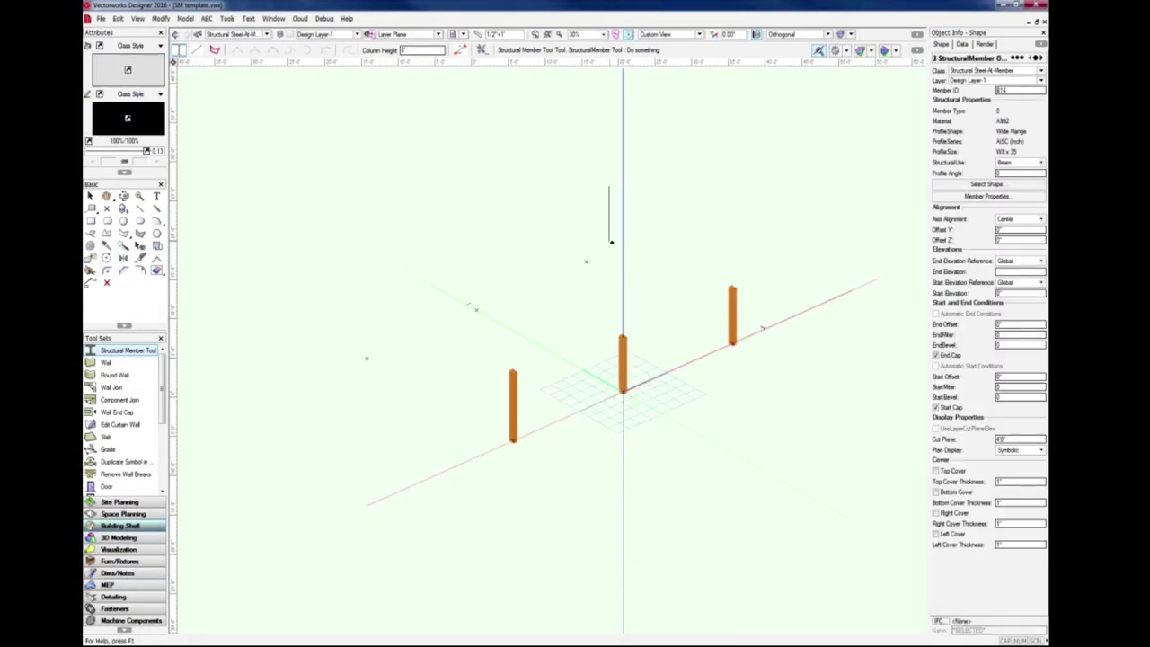
left_click(476, 310)
left_click(365, 360)
key("x")
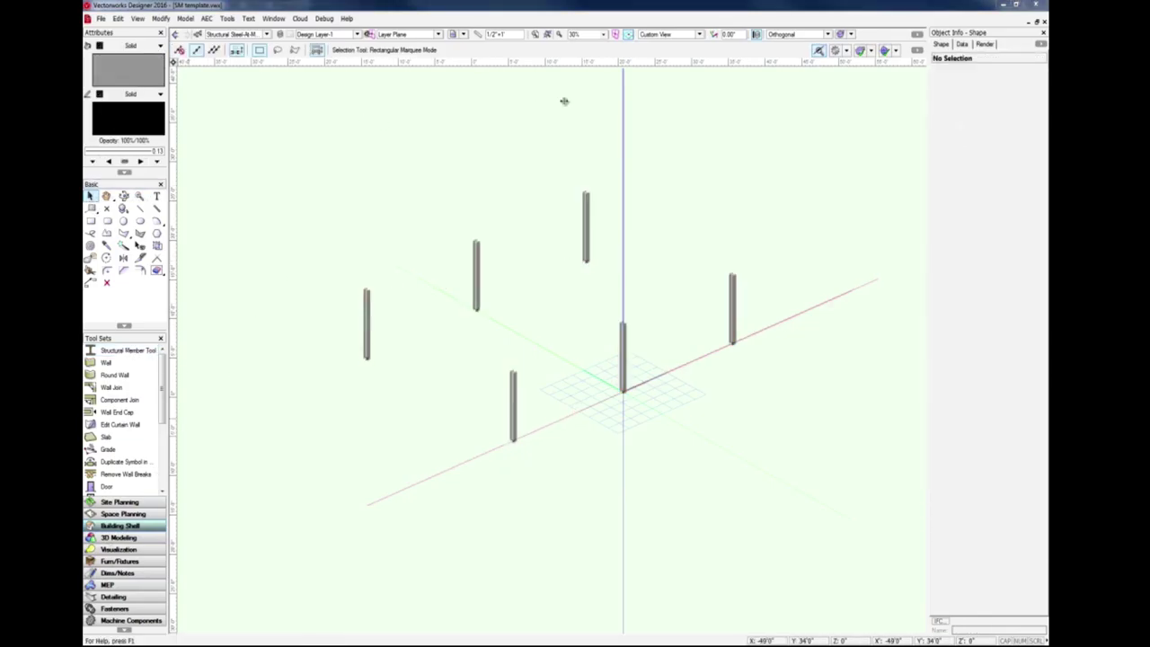
In Top/Plan view, select one column and enable its top, bottom, right and left covers
left_click(660, 35)
left_click(663, 44)
scroll(287, 539, "up", 2)
scroll(727, 333, "up", 3)
middle_click_drag(465, 289, 456, 398)
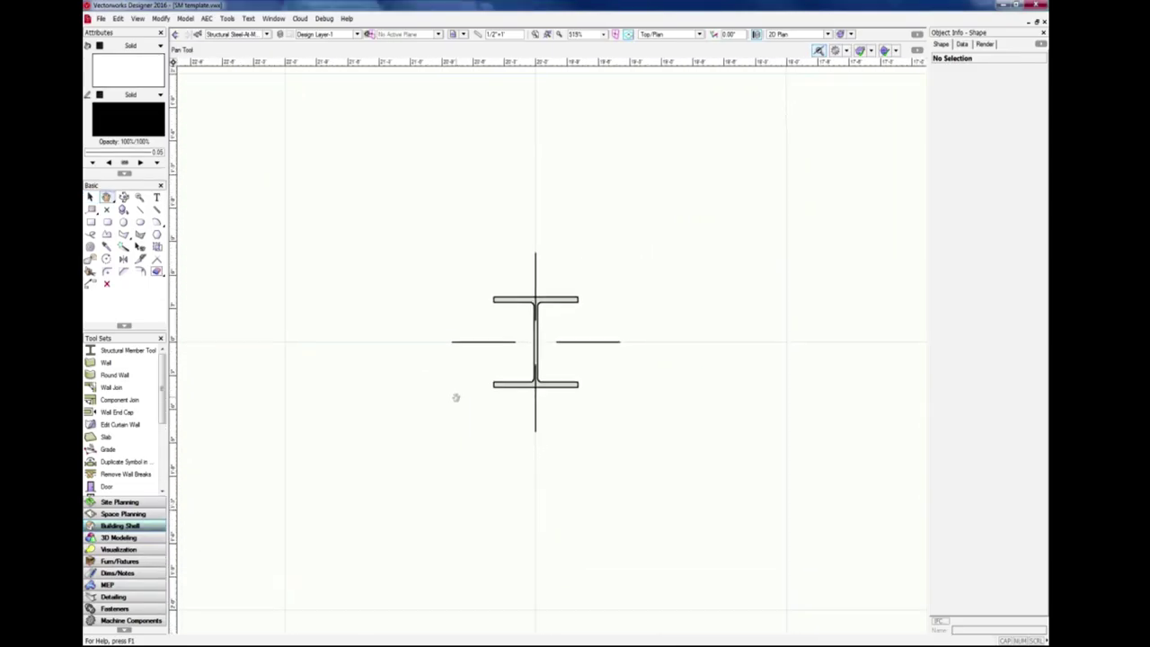
left_click_drag(455, 397, 452, 408)
key("x")
left_click(494, 392)
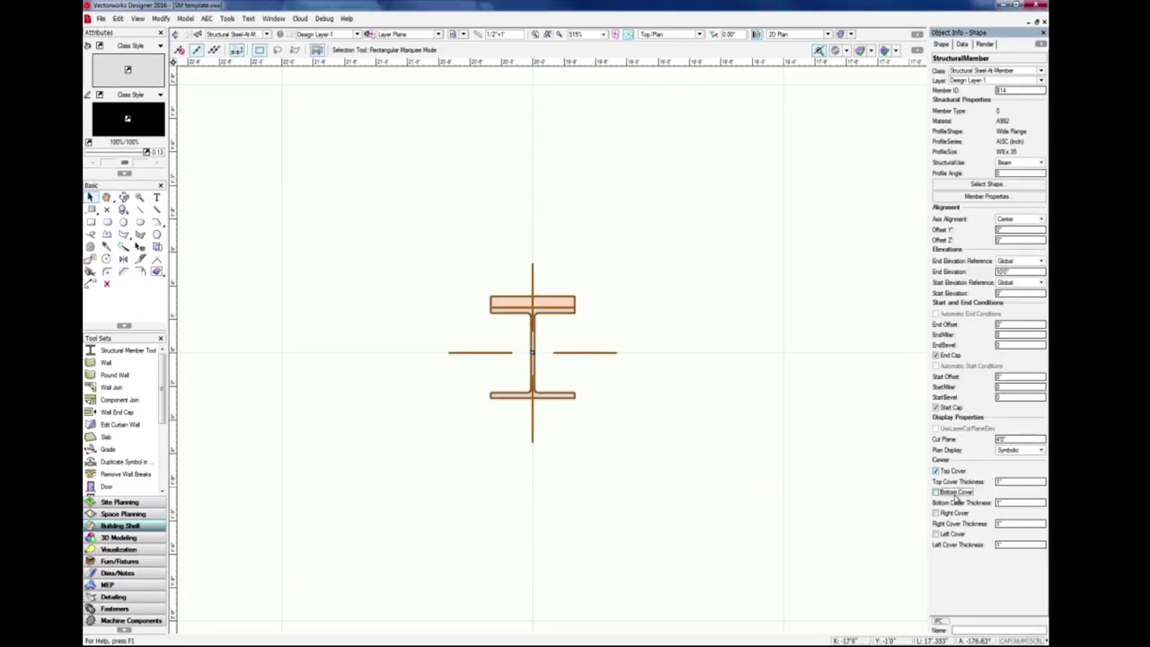
left_click(954, 494)
left_click(948, 513)
left_click(949, 533)
left_click(657, 490)
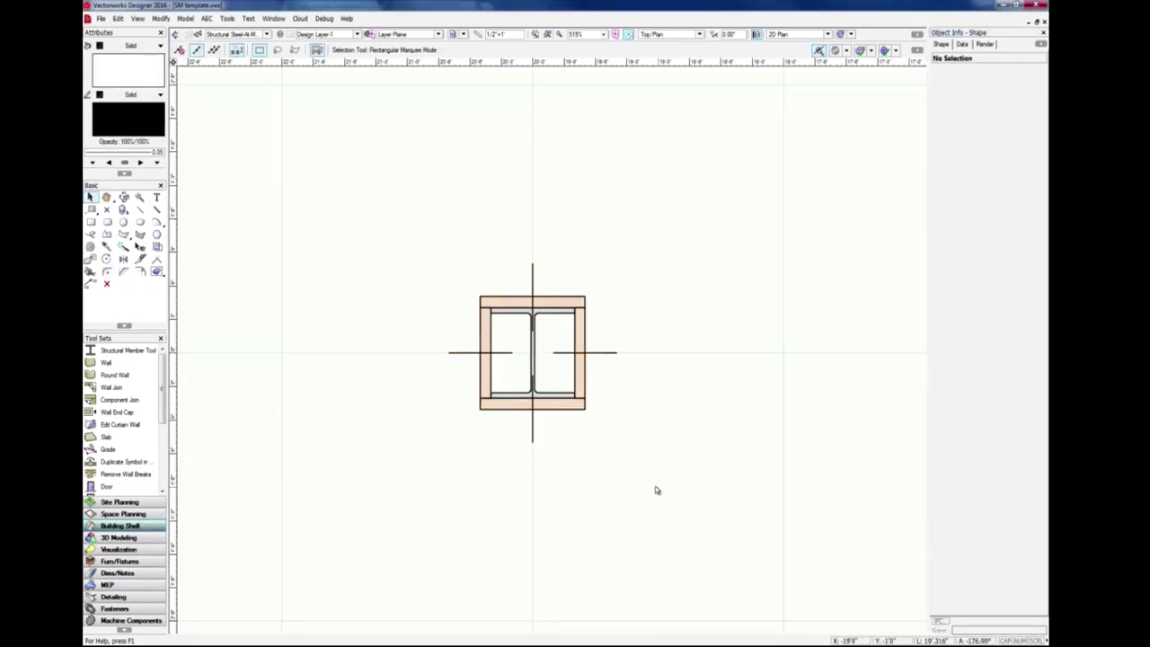
Draw three straight beams between the column centres along the left, lower and right sides of the bay
middle_click_drag(657, 490, 587, 380, "ctrl")
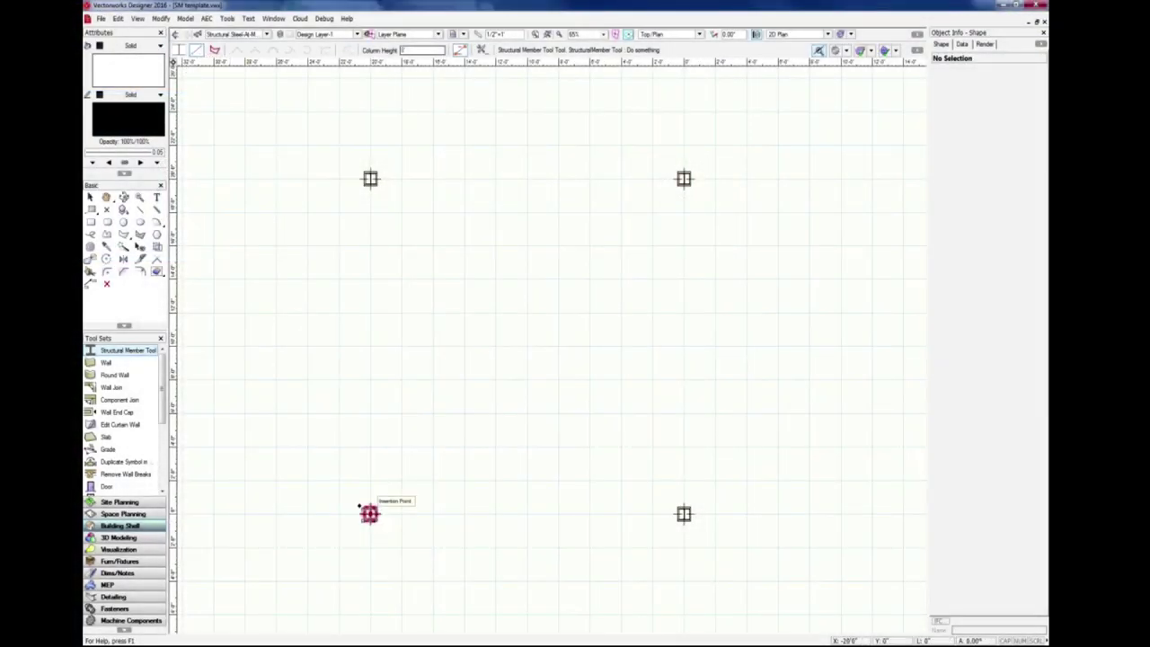
left_click(369, 513)
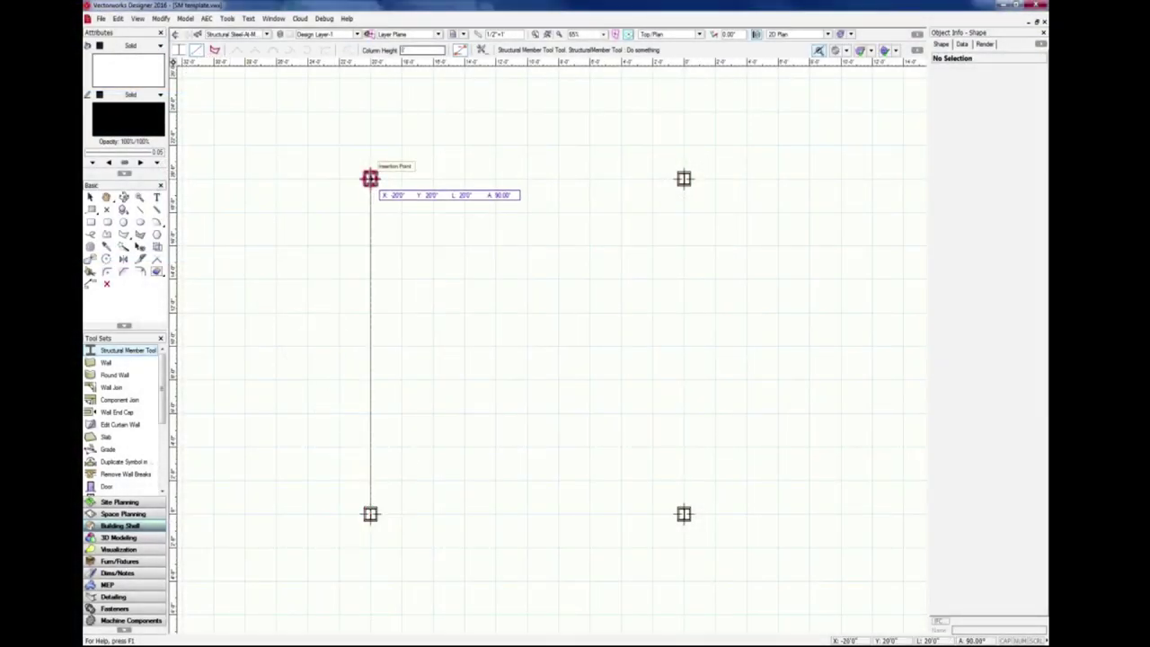
left_click(369, 178)
left_click(369, 513)
left_click(684, 513)
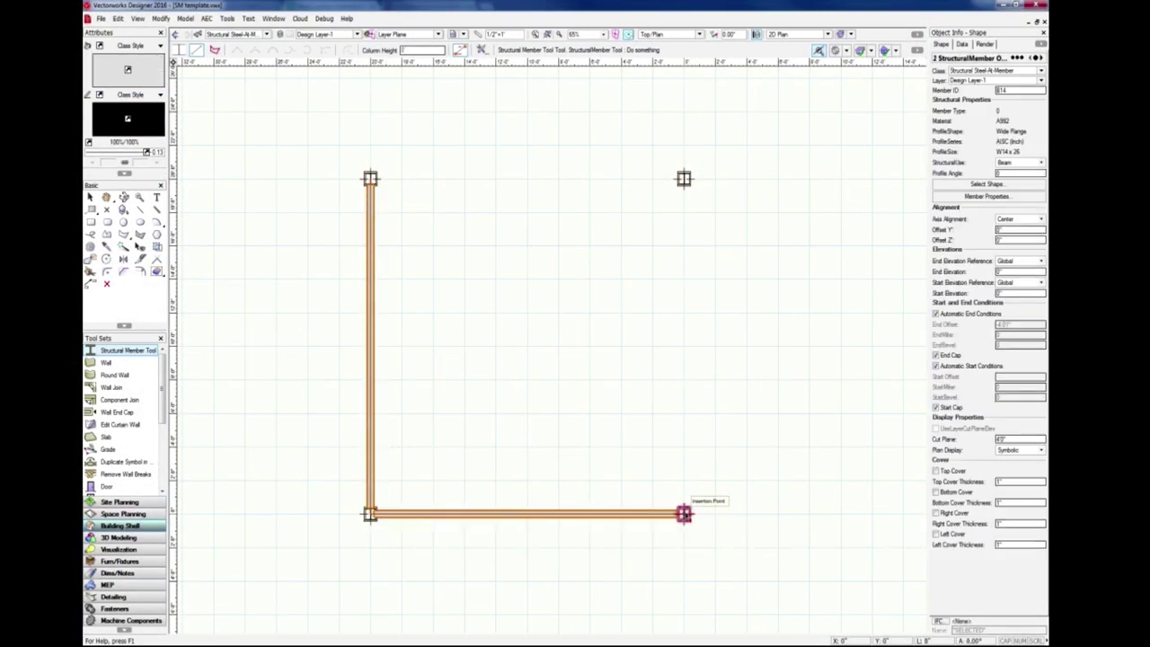
left_click(684, 514)
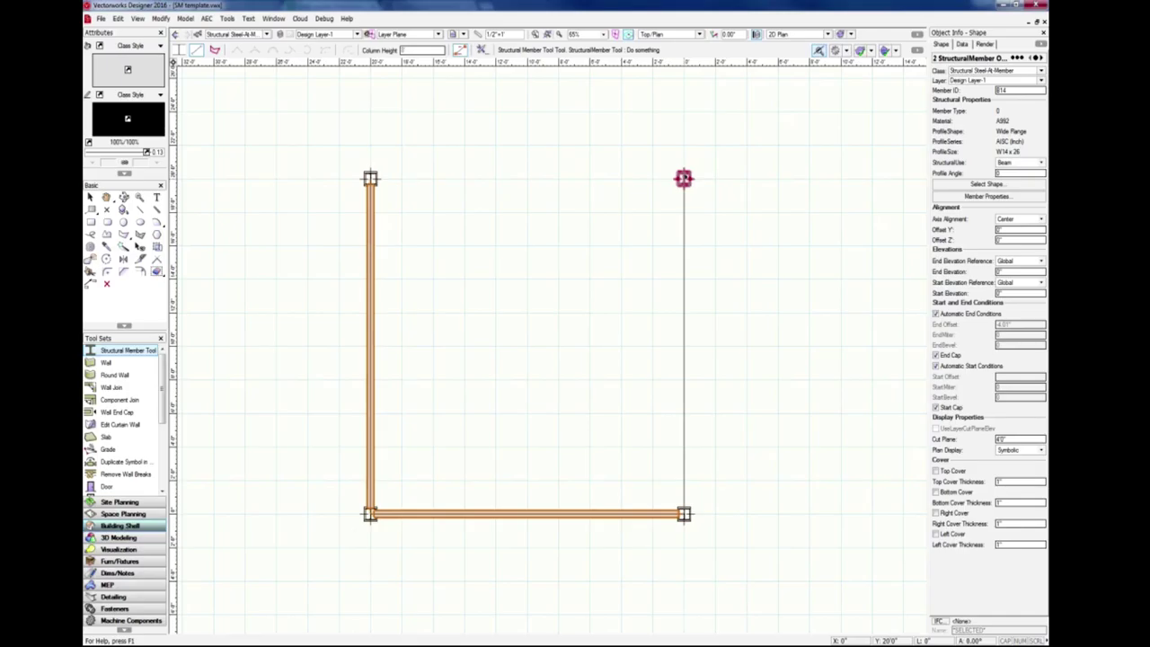
left_click(684, 177)
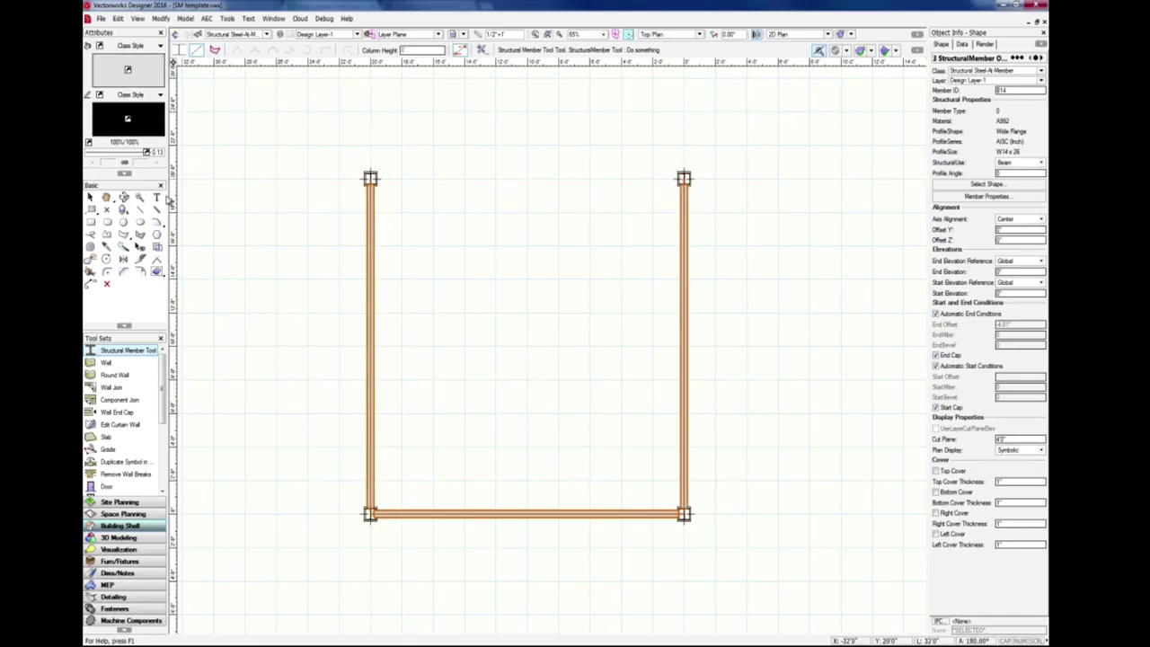
Draw a curved beam with a Bezier vertex between the two upper columns, its control point about 4' above their midpoint
left_click(216, 50)
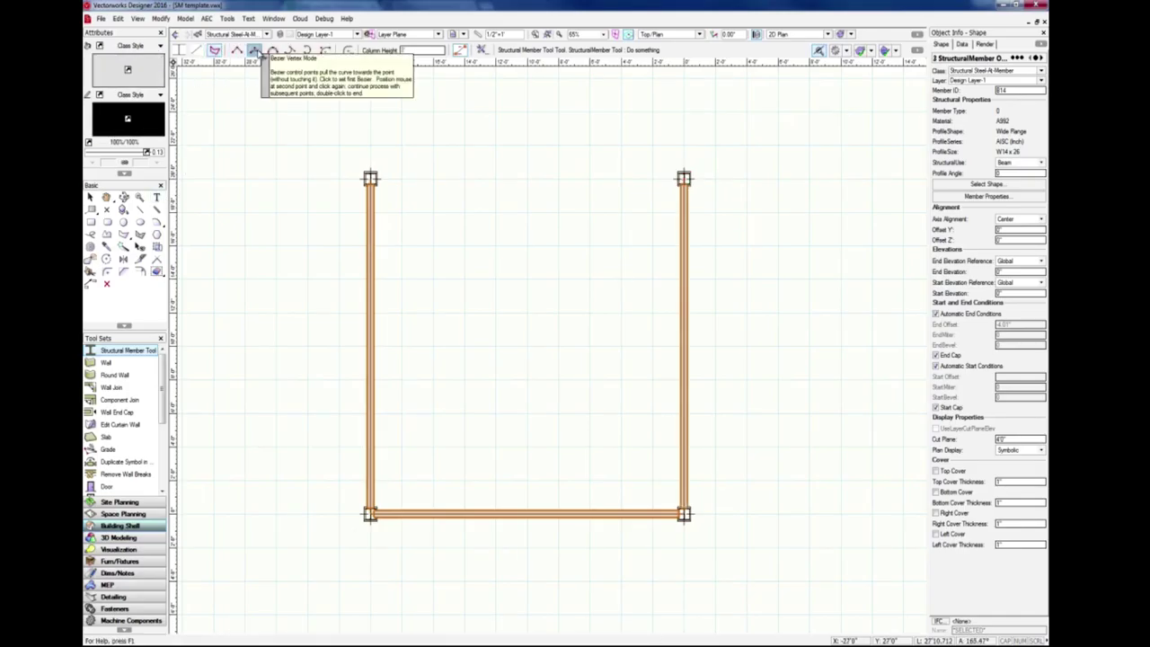
left_click(370, 177)
left_click(525, 109)
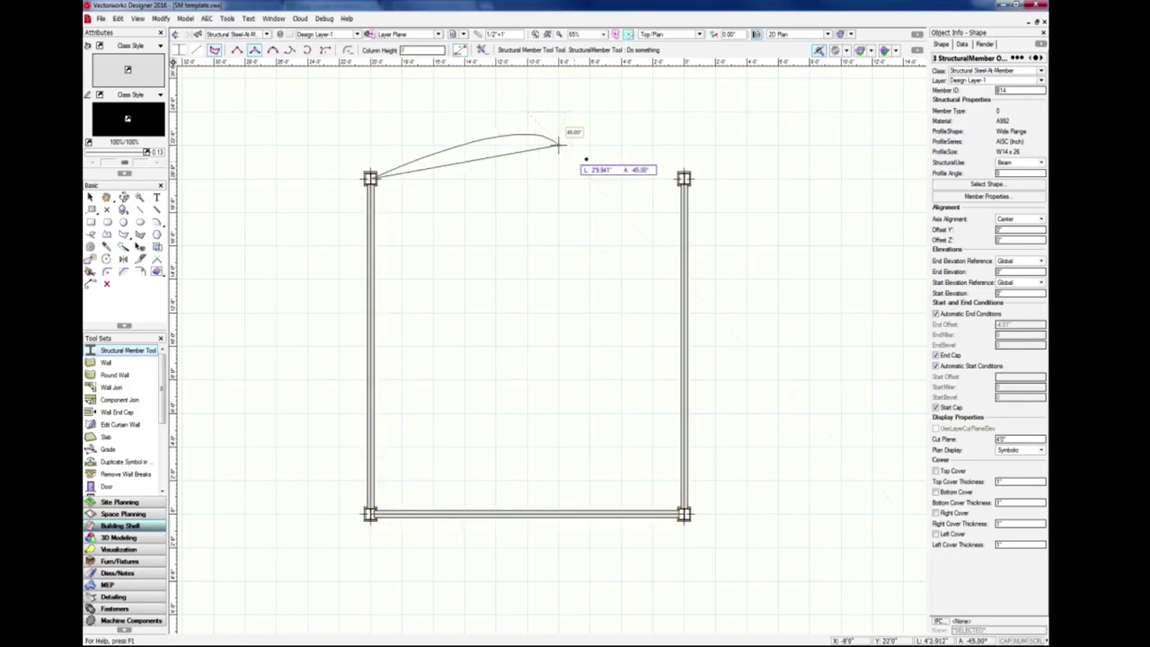
left_click(684, 177)
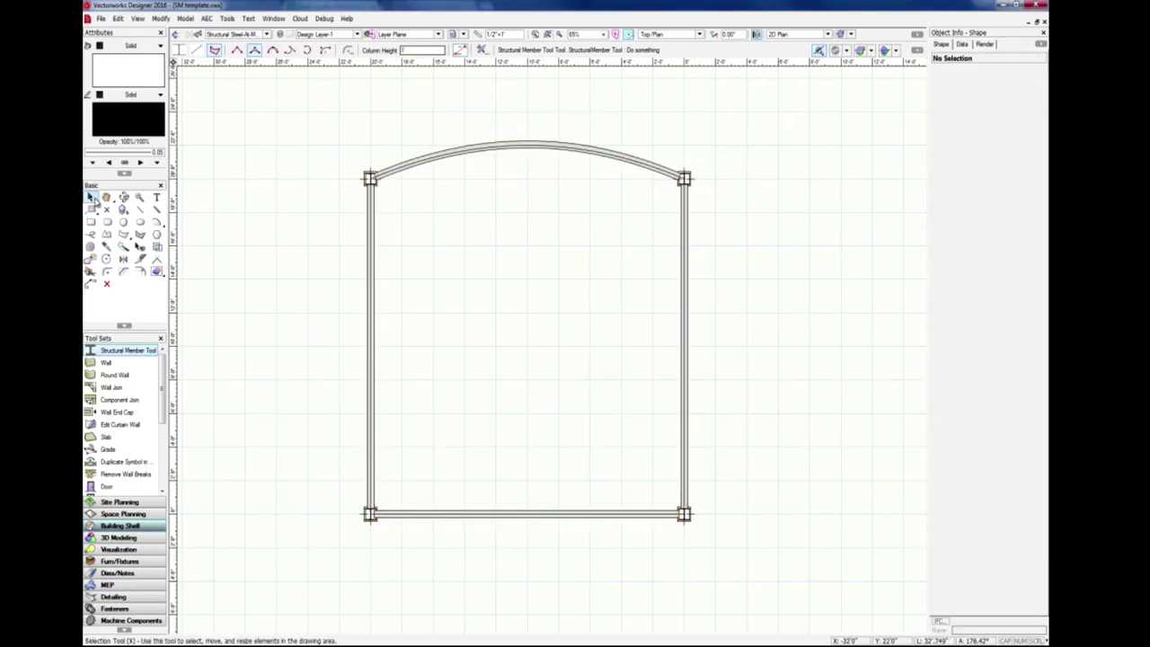
Draw four straight beams spaced 4' apart from the lower beam up to the curved beam
left_click(197, 51)
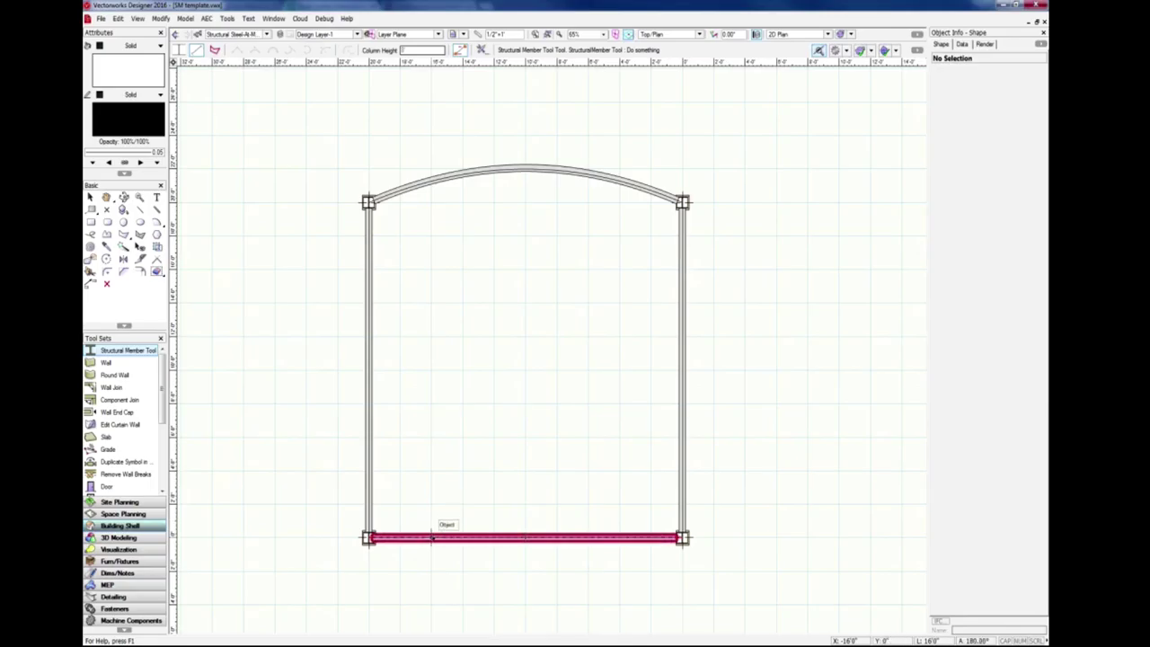
left_click(431, 537)
left_click(432, 183)
left_click(493, 538)
left_click(493, 172)
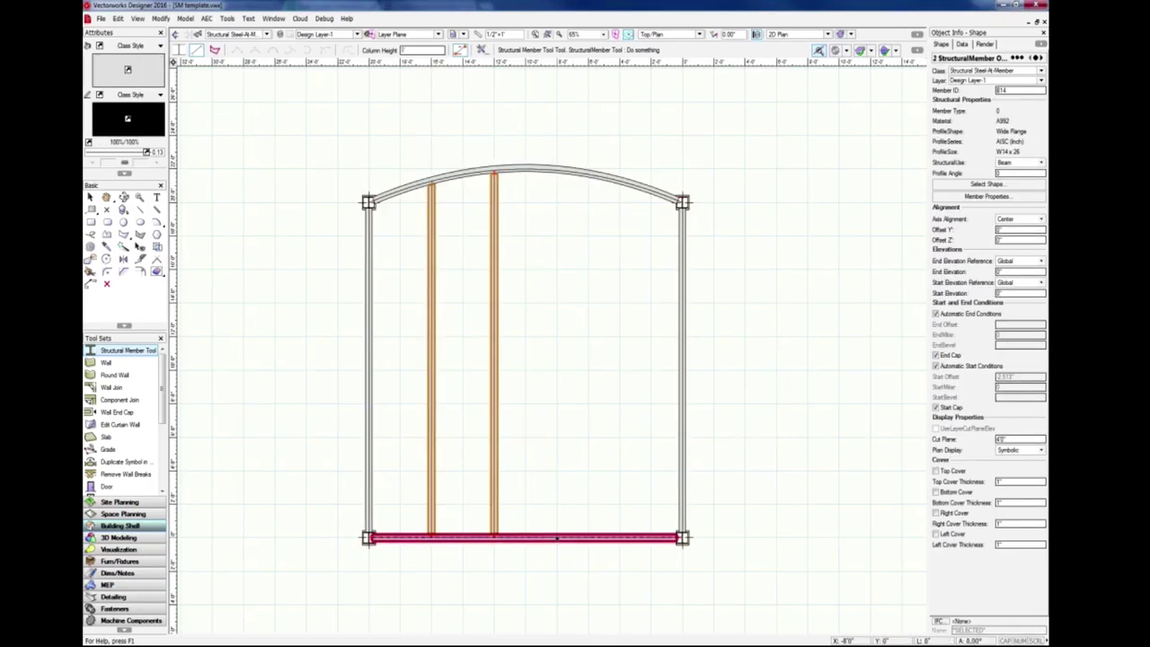
left_click(557, 537)
left_click(557, 172)
left_click(620, 537)
left_click(619, 184)
Reshape the curved beam by raising its middle control point about 4'
scroll(539, 255, "up", 1)
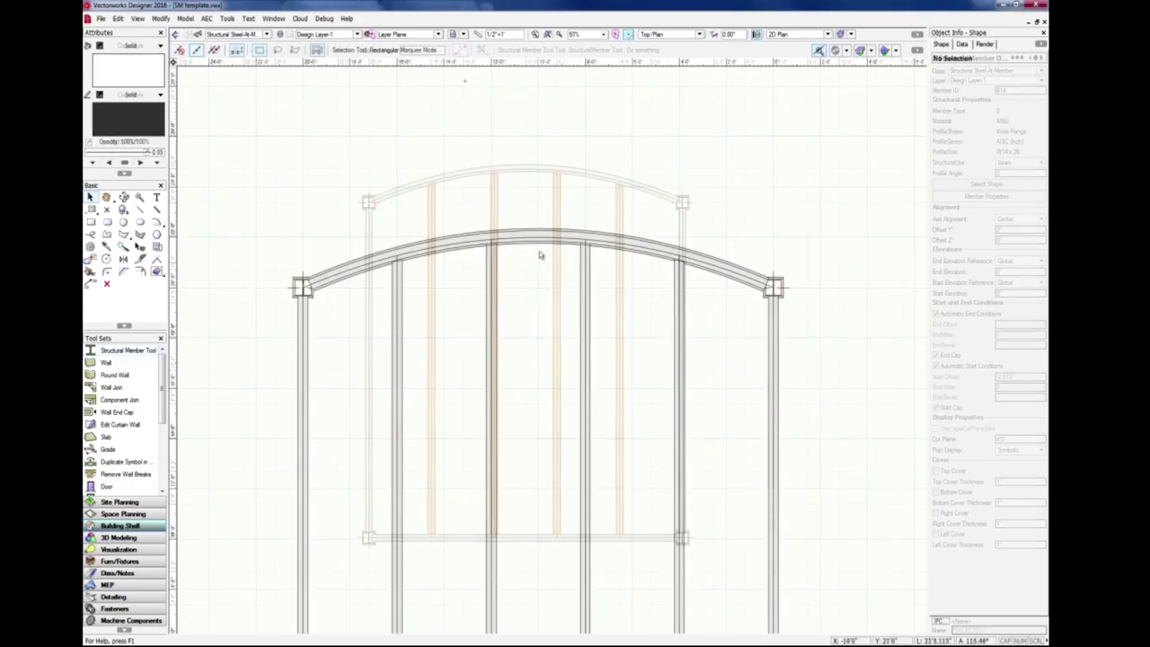
double_click(530, 244)
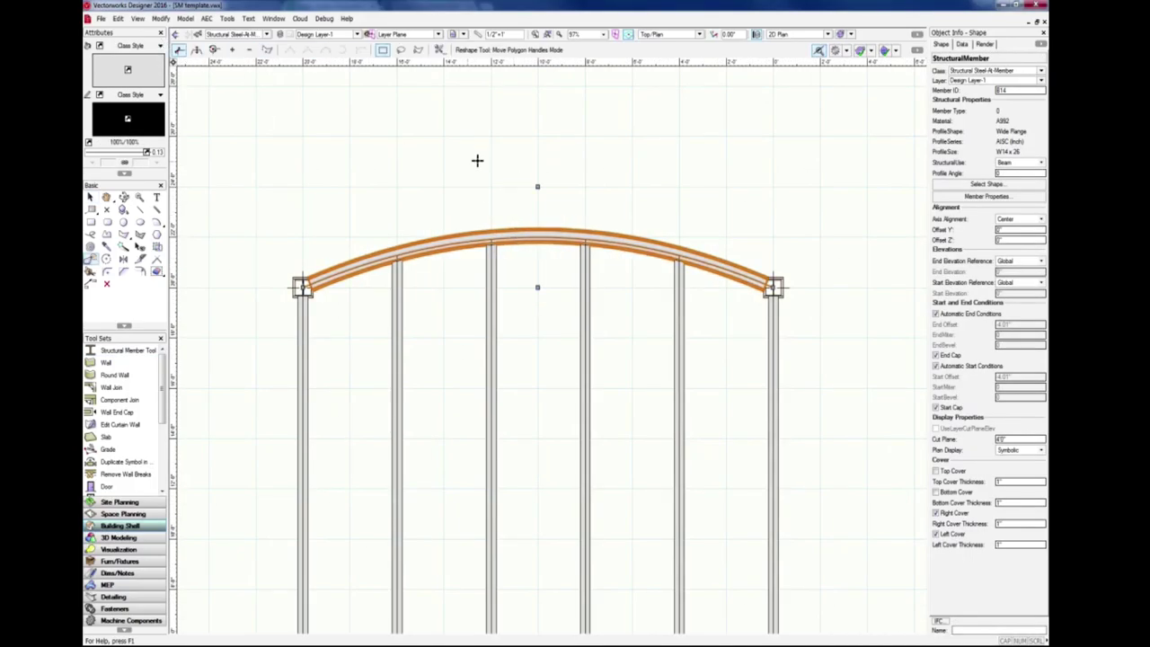
left_click_drag(537, 186, 536, 84)
Set the curved beam's attributes by Class and assign Structural Steel Above classes to its member, cover and centerline above the cut plane
middle_click_drag(470, 135, 472, 204)
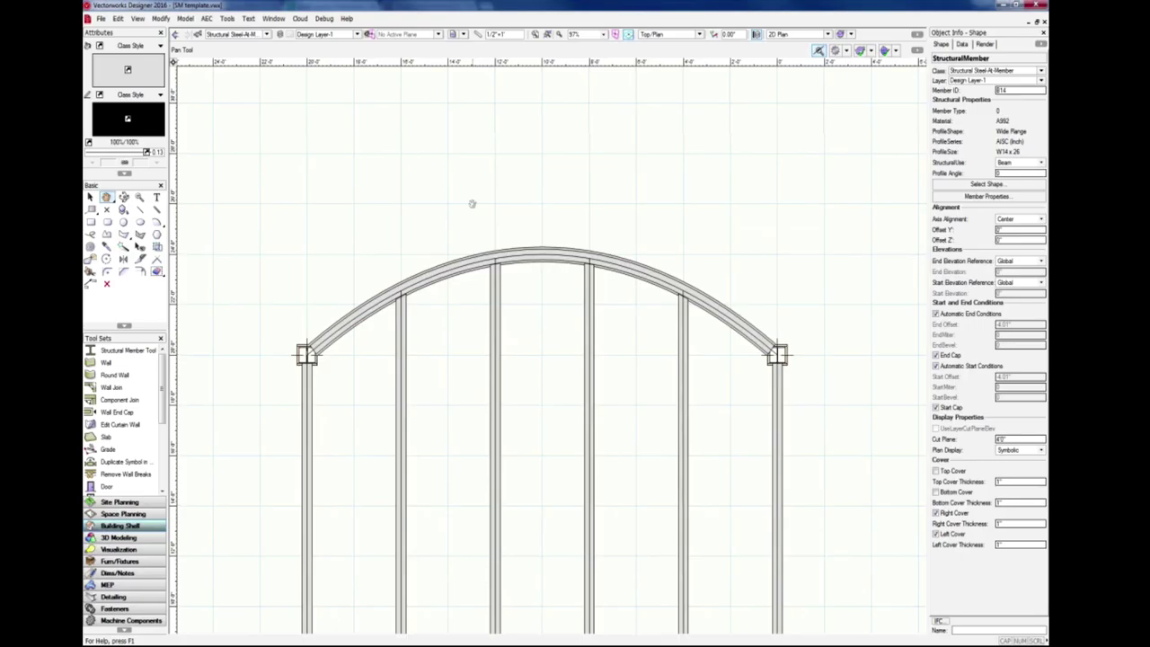
middle_click_drag(472, 204, 458, 258)
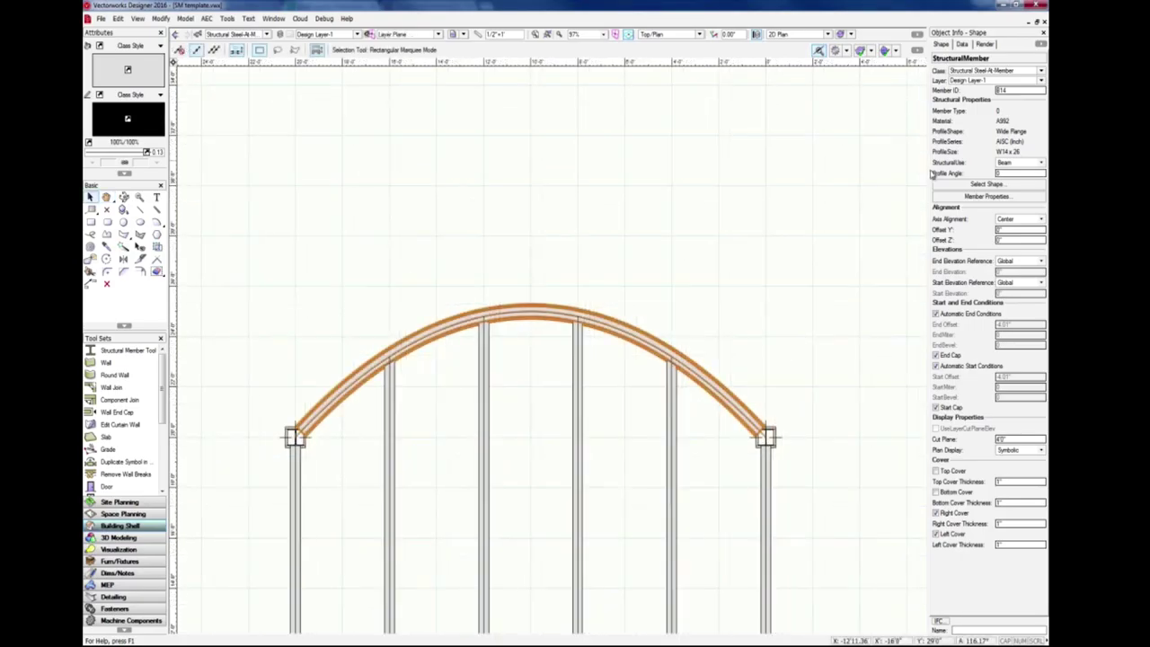
left_click(987, 196)
left_click(398, 149)
left_click(436, 165)
left_click(403, 191)
left_click(426, 189)
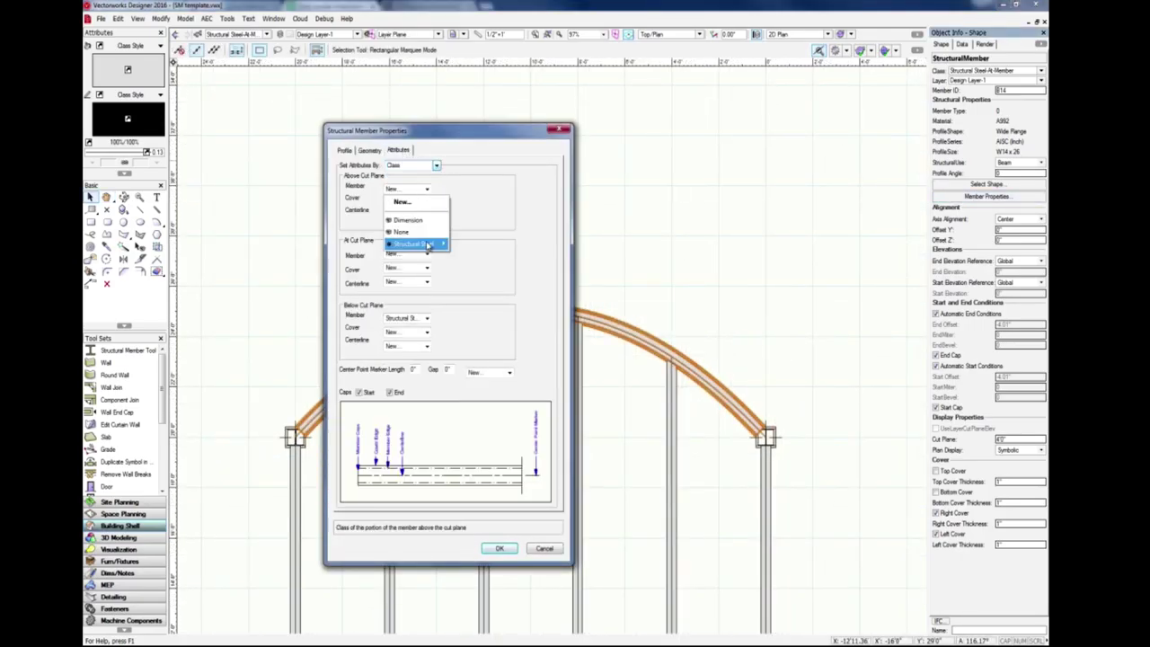
mouse_move(431, 243)
mouse_move(470, 244)
left_click(506, 257)
Assign the Structural Steel At classes to the curved beam's member, cover and centerline at the cut plane, and apply the properties
left_click(427, 254)
mouse_move(433, 308)
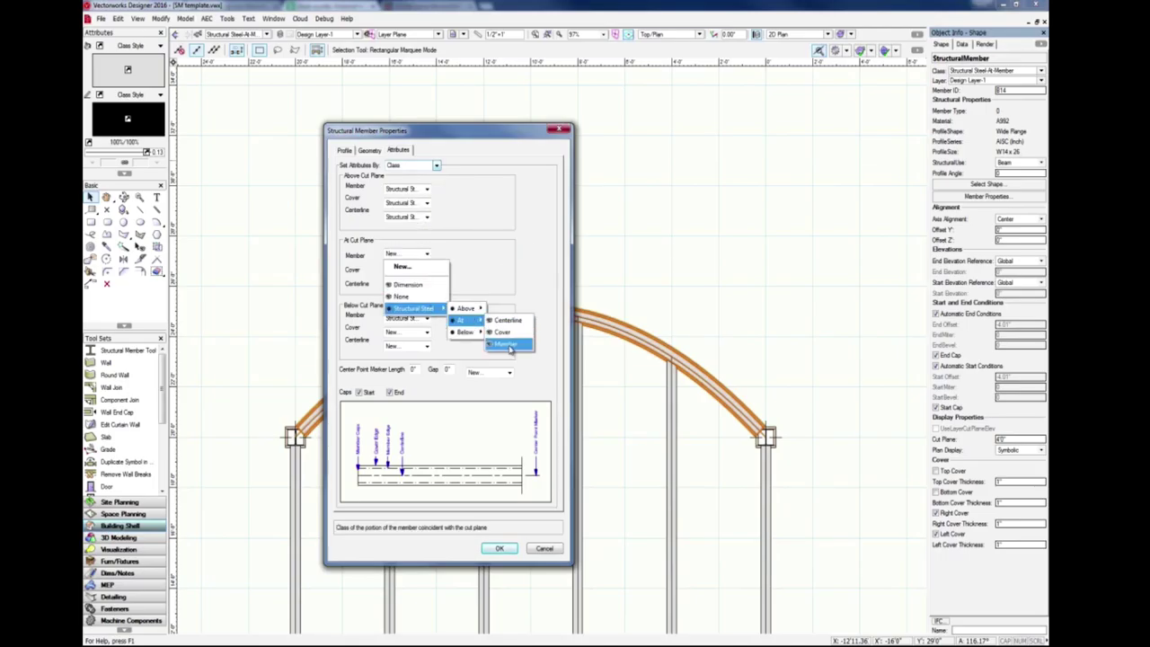
left_click(476, 320)
left_click(418, 268)
left_click(476, 334)
left_click(418, 282)
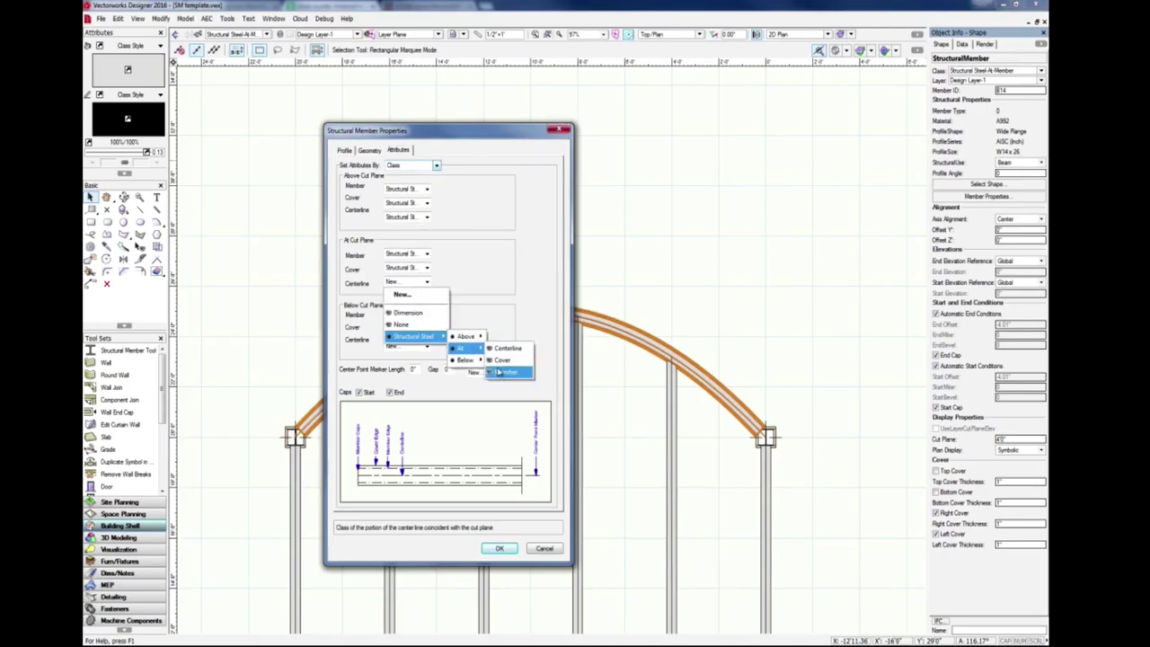
left_click(490, 349)
left_click(499, 550)
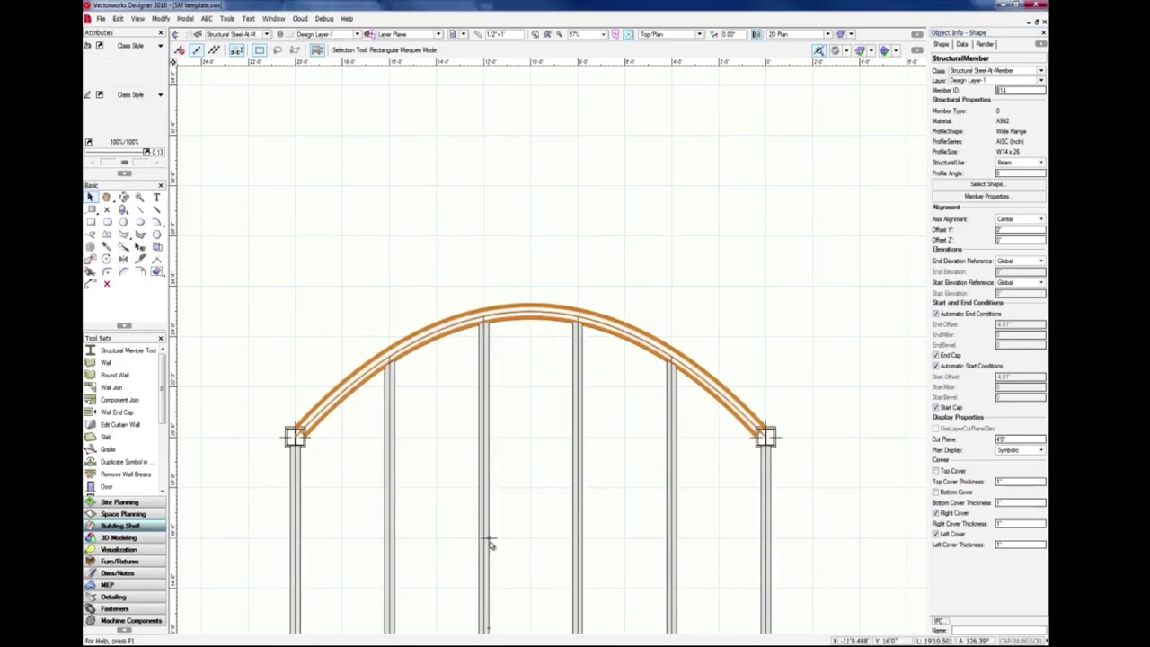
Disable the automatic end conditions on the second inner beam from the left and set its end offset to -4"
left_click(508, 296)
scroll(488, 351, "up", 5)
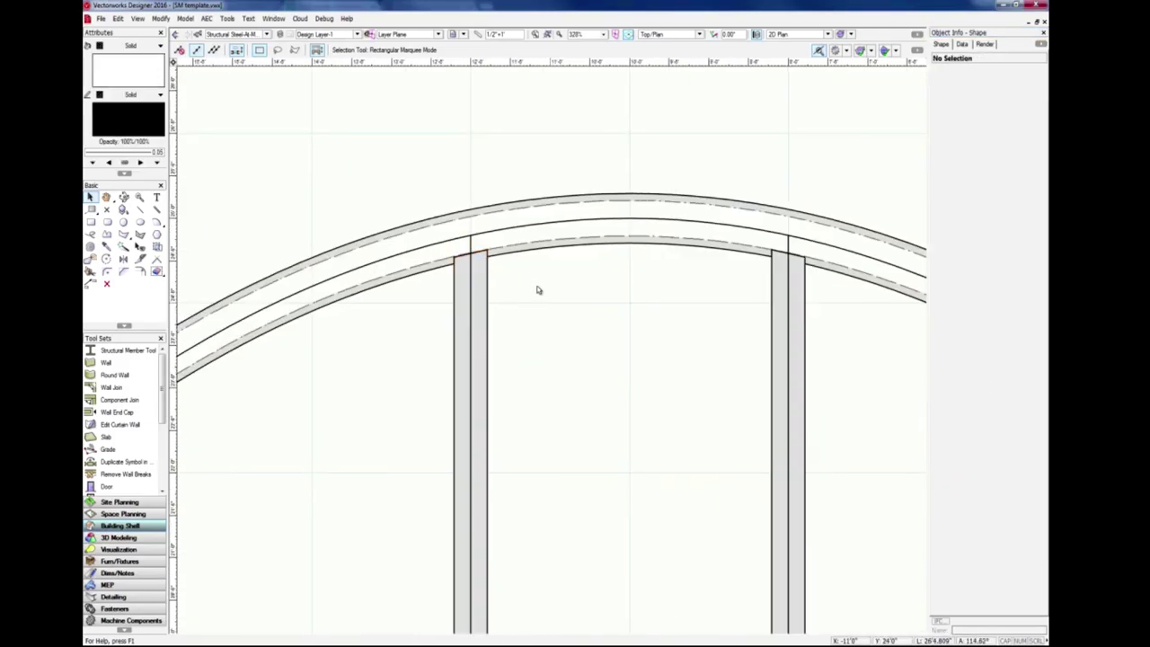
scroll(539, 287, "up", 2)
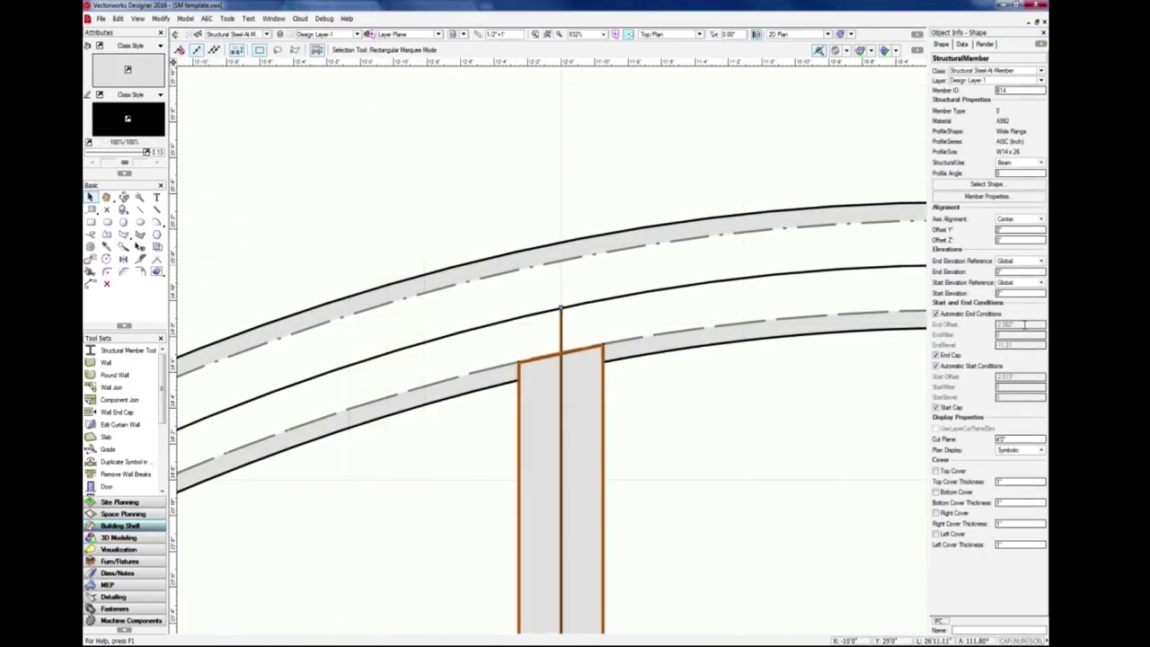
left_click(938, 313)
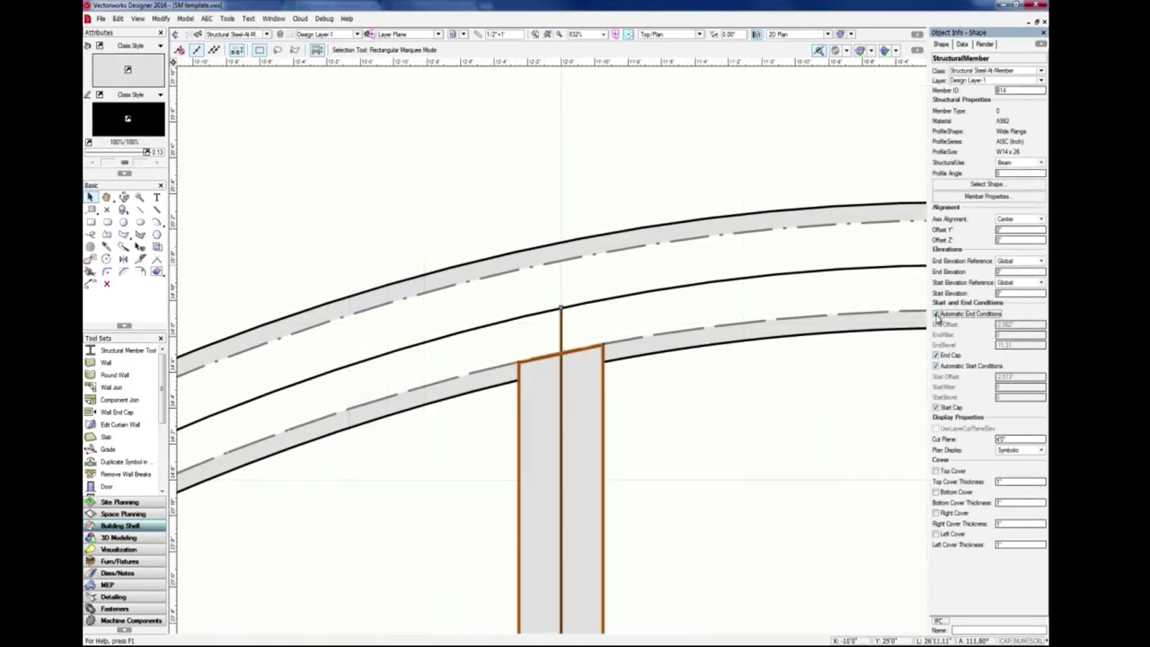
type("-4")
key("Return")
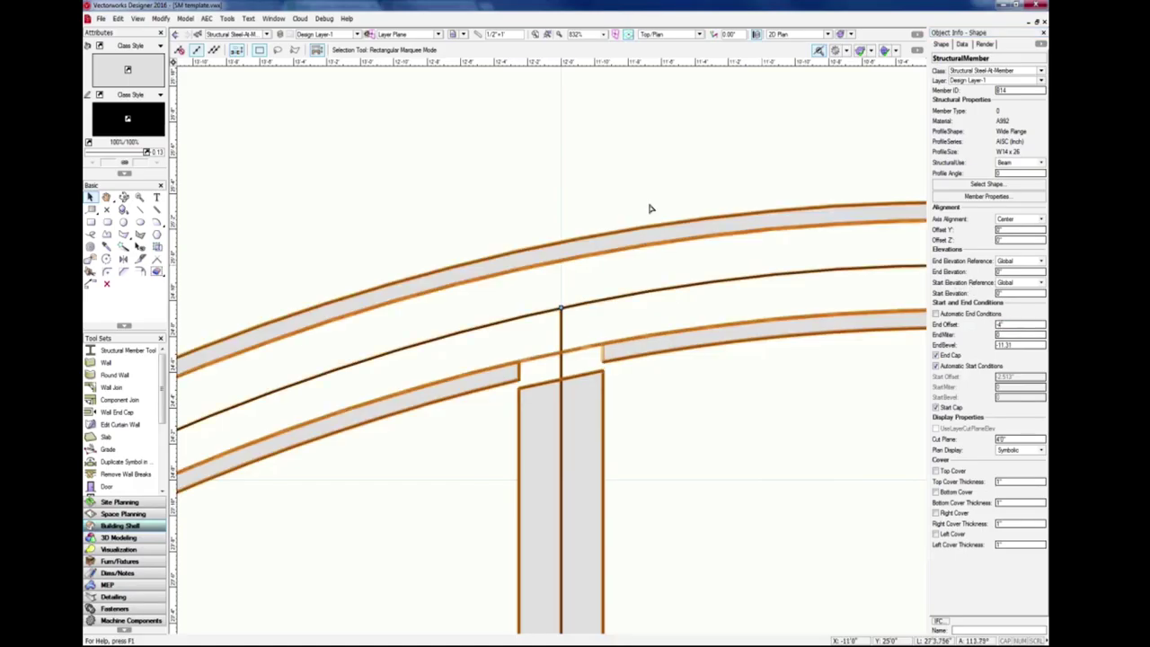
Set the end bevel of the second inner beam from the left to 0 and deselect the beam
left_click_drag(1013, 345, 979, 344)
type("0")
left_click(668, 413)
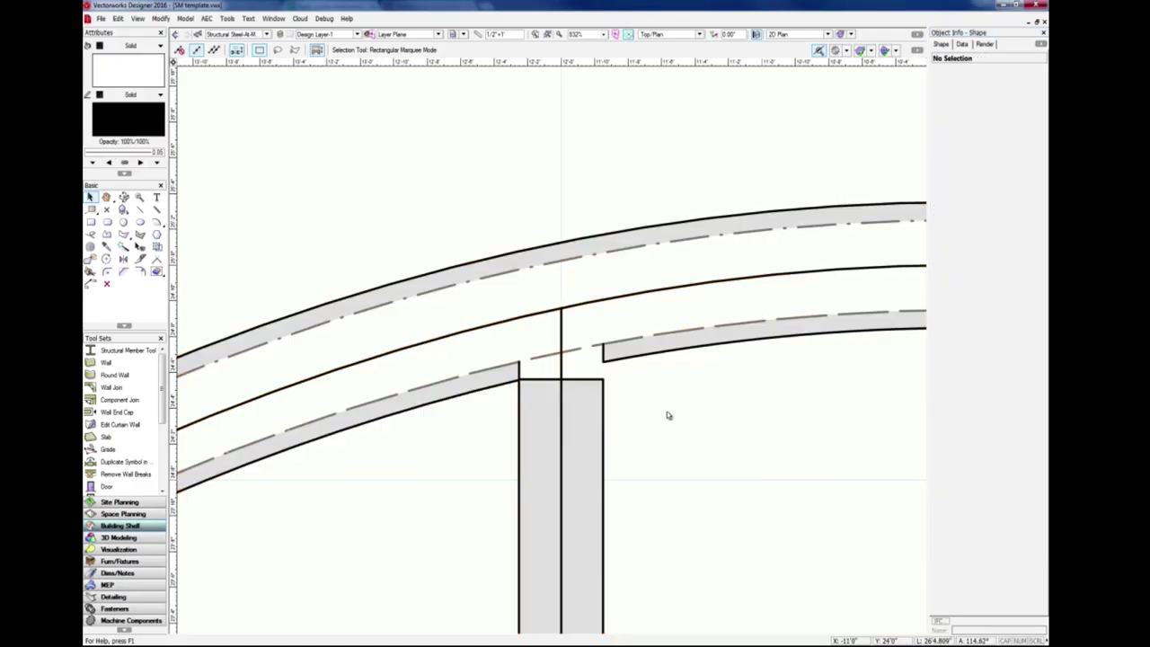
Re-enable the automatic end conditions on the second inner beam from the left, where it meets the curved beam
left_click(551, 425)
left_click(937, 314)
left_click(672, 432)
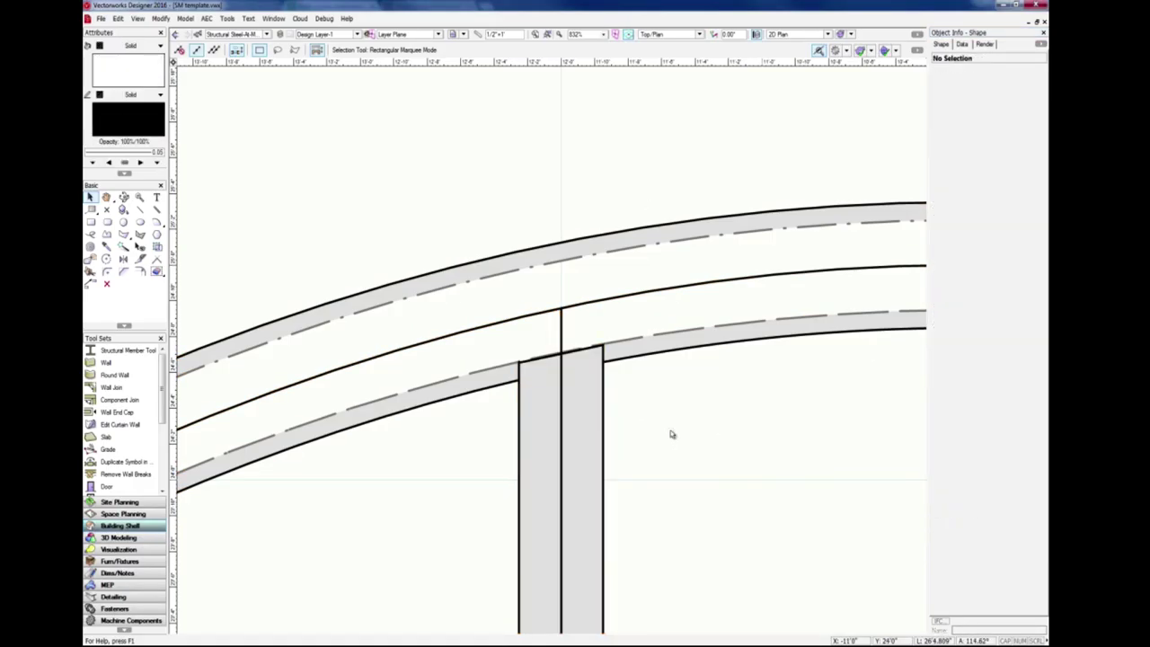
Inspect the steel frame in 3D from several angles, including the joints between the inner beams and the curved beam
middle_click_drag(475, 336, 645, 155, "ctrl")
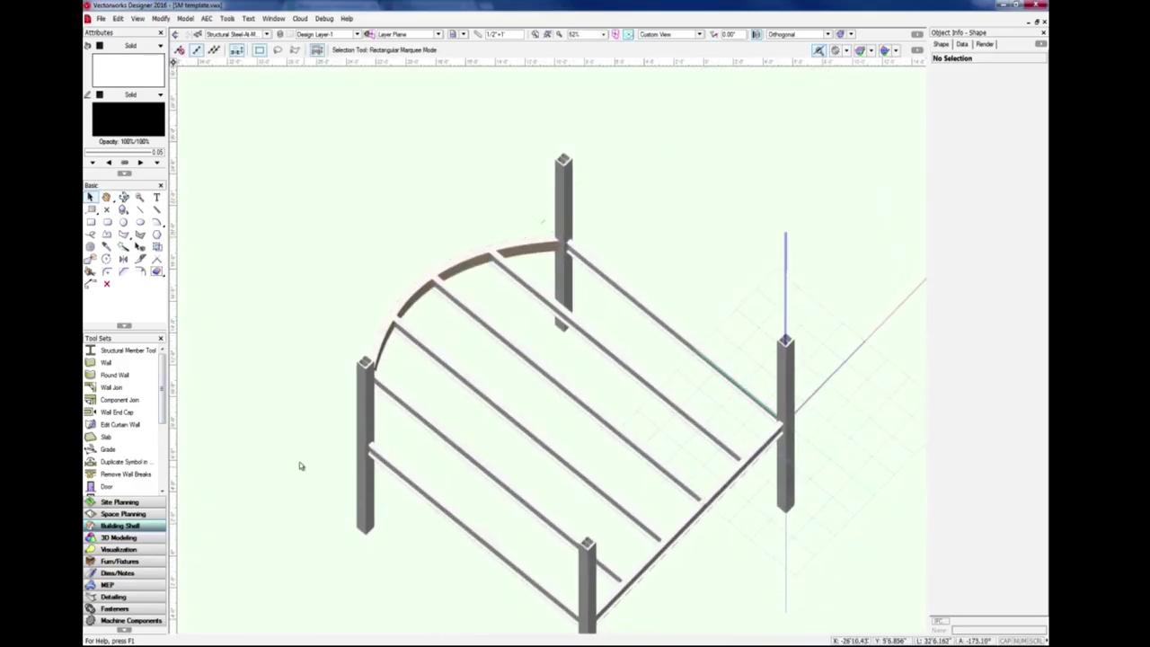
middle_click_drag(300, 467, 357, 249, "ctrl")
scroll(344, 316, "up", 2)
middle_click_drag(343, 316, 280, 236, "ctrl")
scroll(204, 474, "down", 2)
middle_click_drag(572, 475, 546, 393)
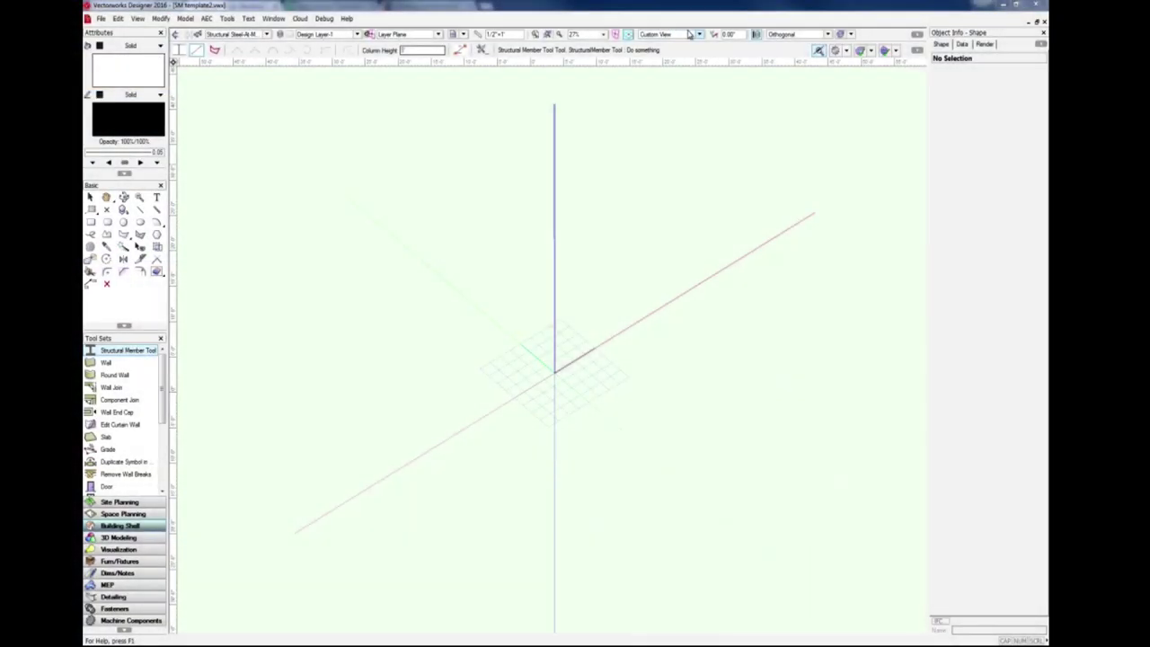
Switch the SM template2 drawing to the Front view and align the working plane with the current view
key("KP_2")
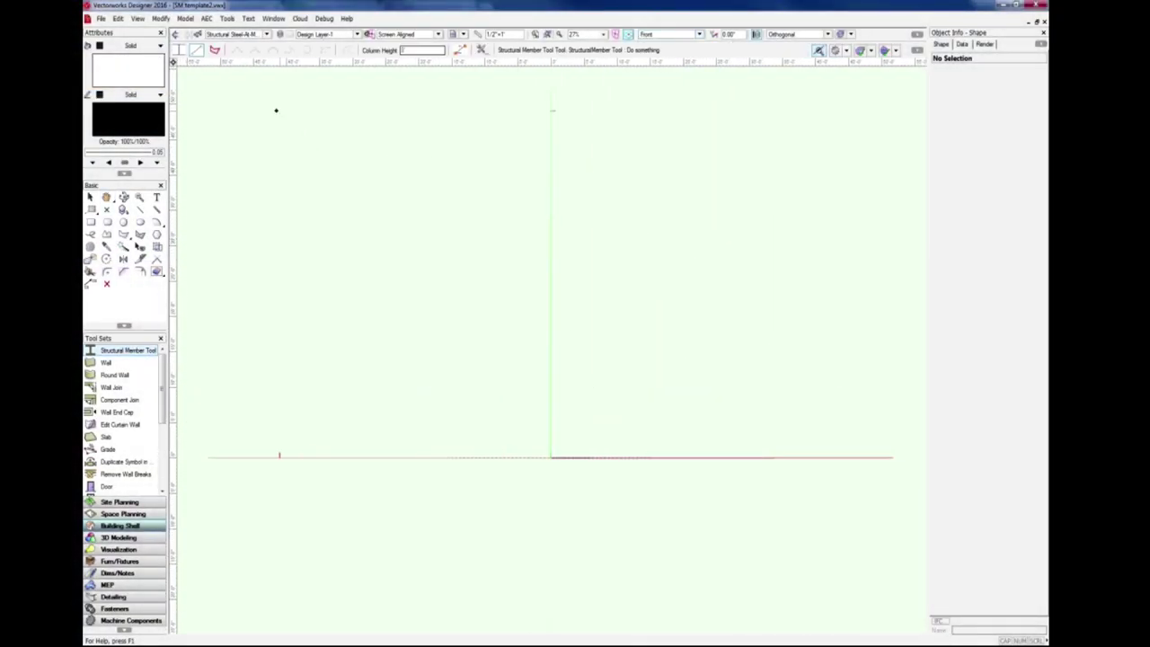
left_click(160, 19)
mouse_move(205, 113)
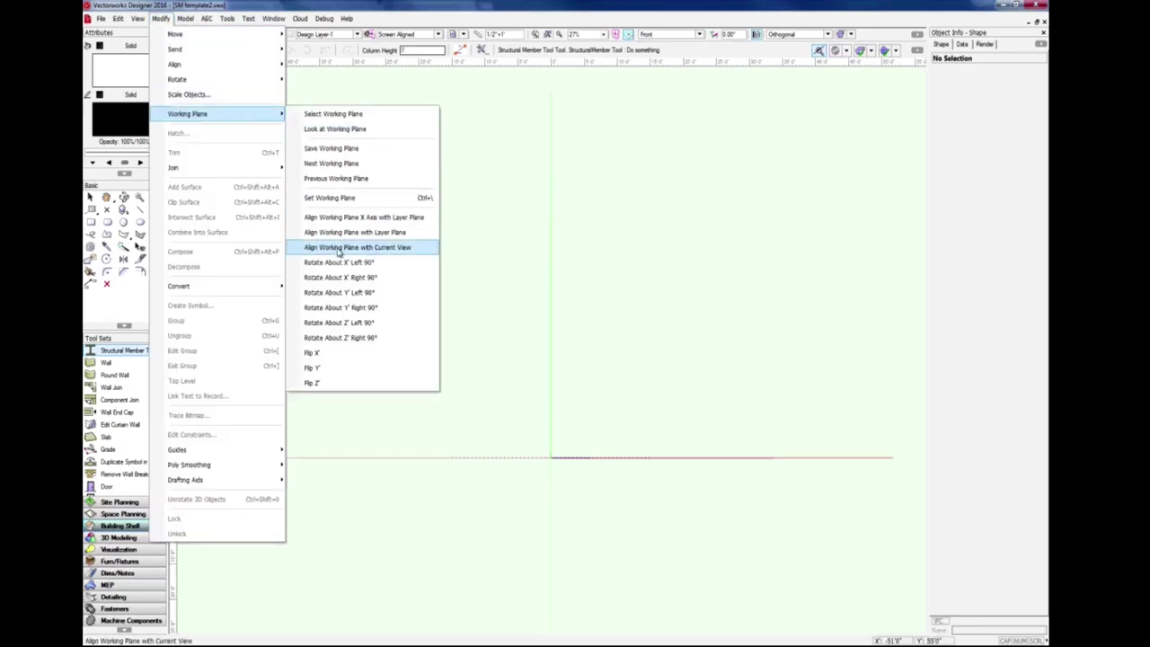
left_click(411, 247)
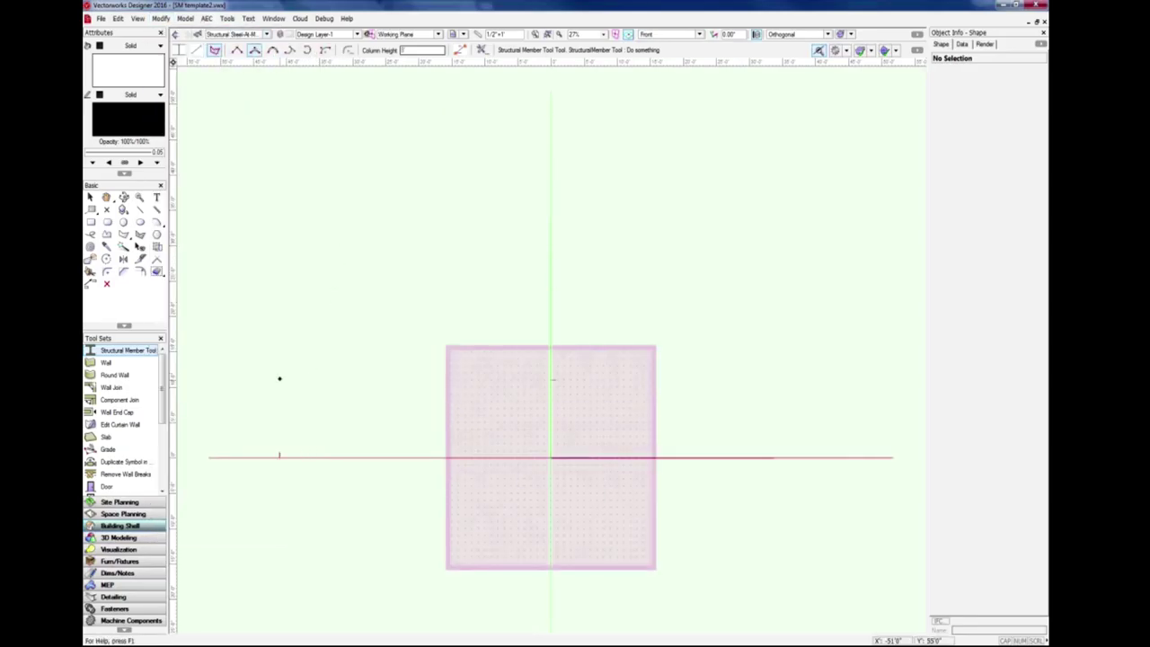
Draw an S-shaped structural member through five control points on the front working plane, and deselect it
left_click(326, 352)
left_click(463, 267)
left_click(595, 386)
left_click(731, 386)
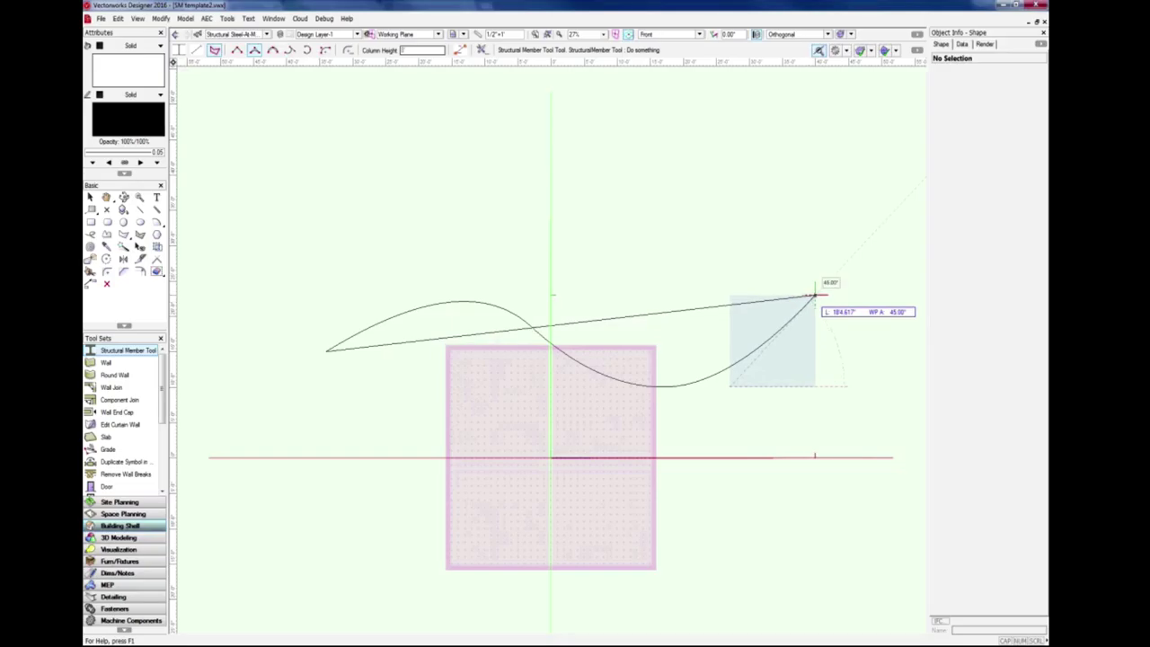
double_click(814, 294)
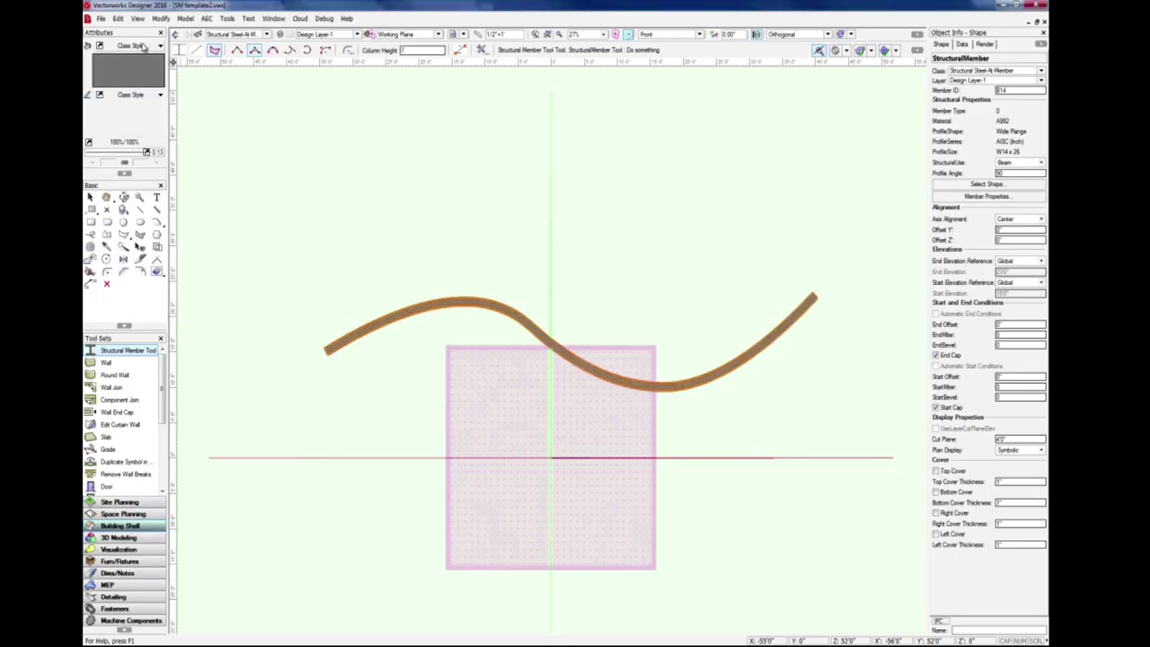
key("x")
key("x")
In Top/Plan view, draw a straight structural member parallel to the curved one, spanning its full width at about Y -44'
middle_click_drag(325, 267, 470, 416, "ctrl")
scroll(470, 416, "up", 3)
scroll(344, 378, "down", 3)
left_click(669, 33)
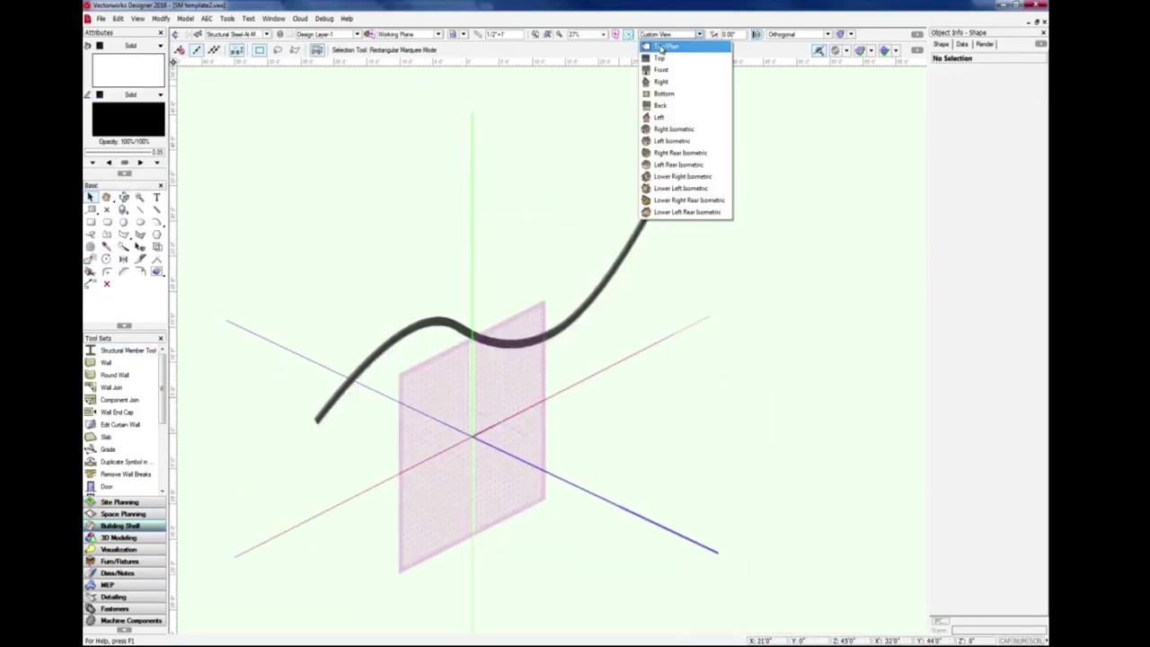
left_click(662, 43)
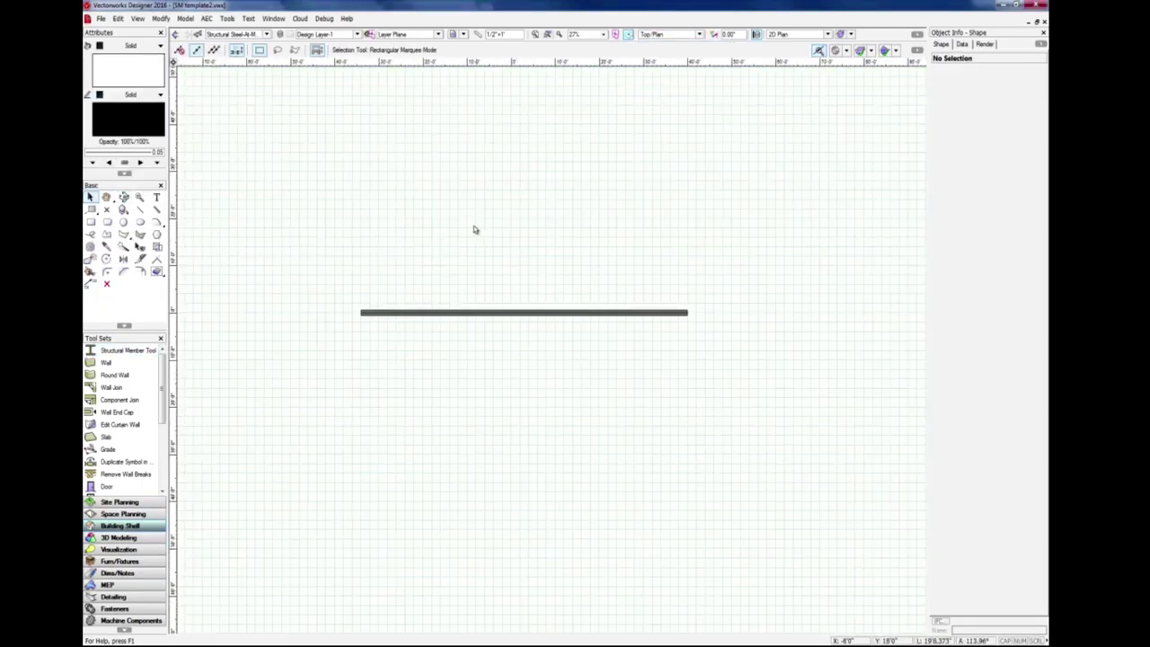
left_click(118, 352)
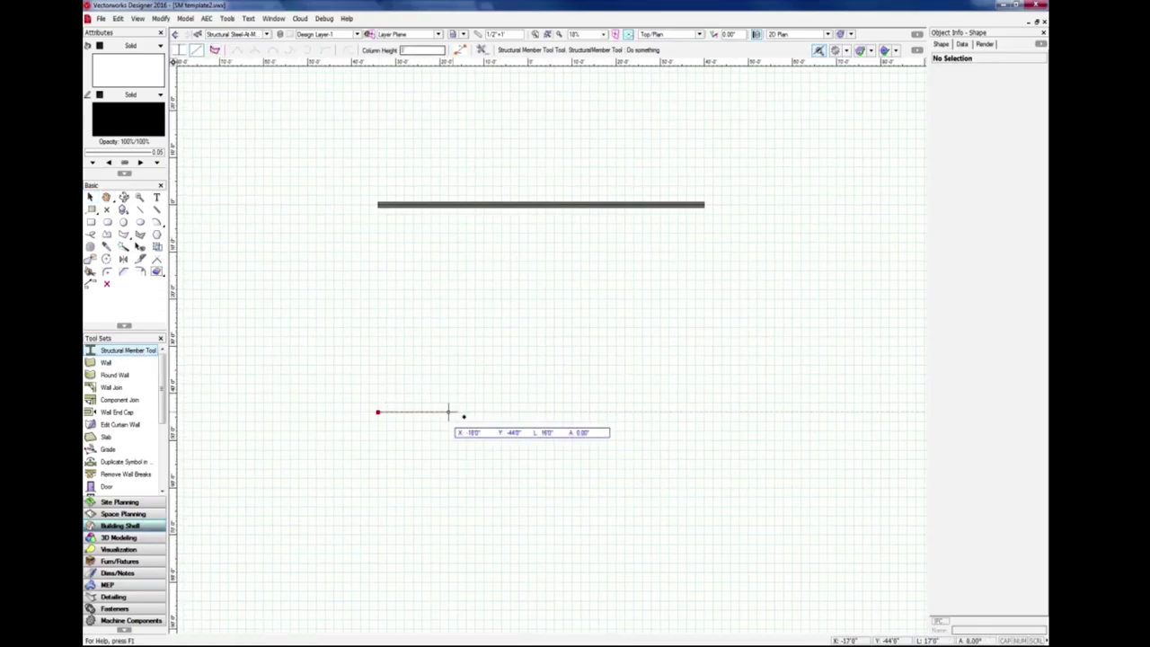
left_click(705, 413)
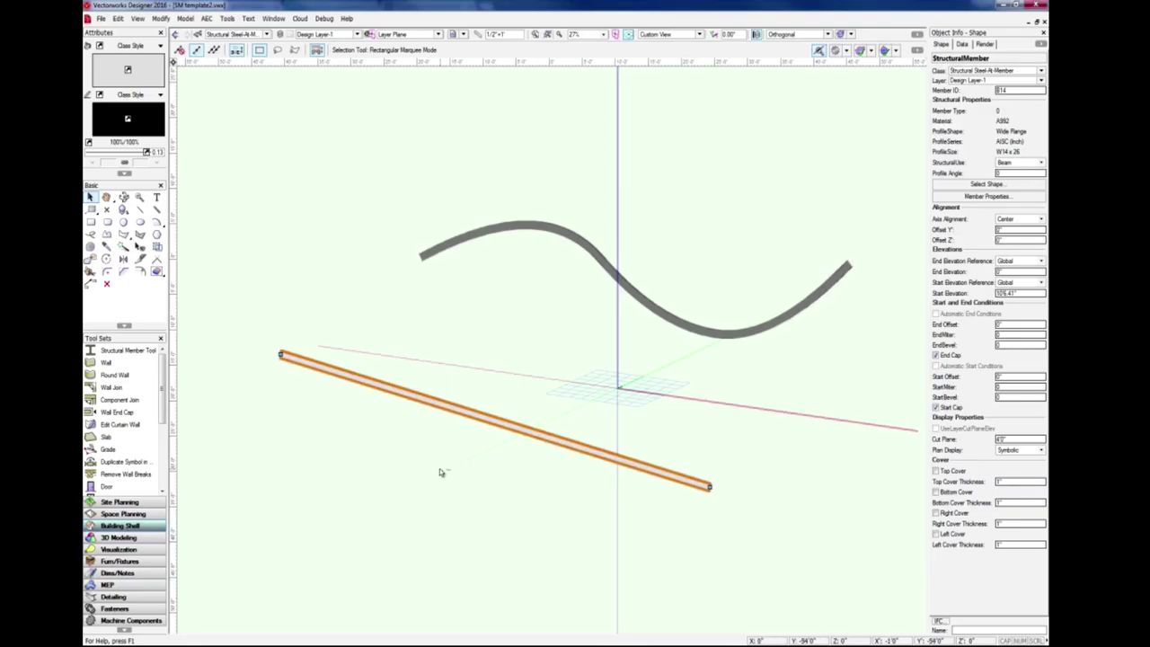
In Top view, draw four cross beams from the straight member to the curved member, spaced along their length
middle_click_drag(441, 472, 680, 495, "ctrl")
left_click_drag(679, 495, 580, 284)
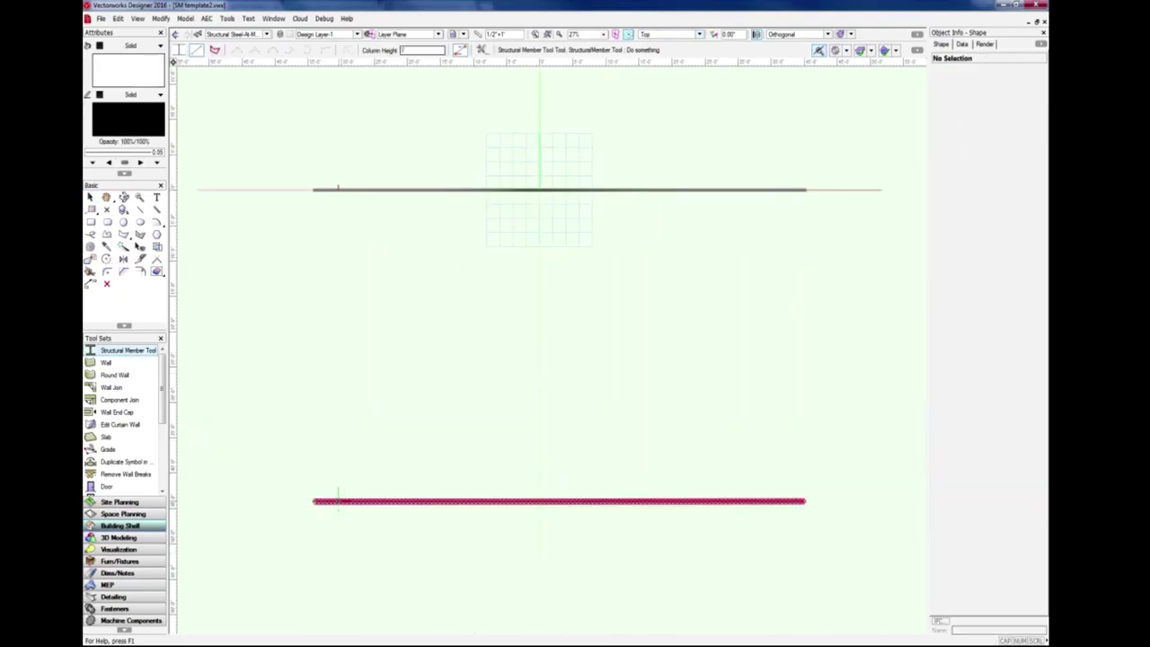
left_click(338, 499)
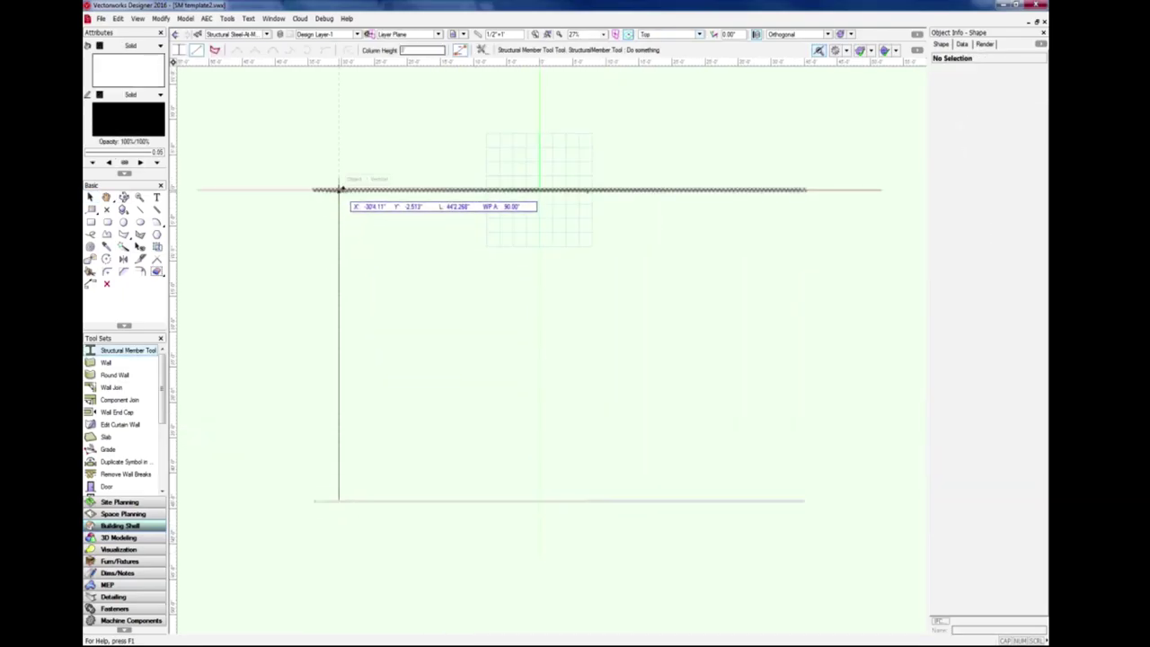
left_click(337, 189)
left_click(393, 499)
left_click(395, 189)
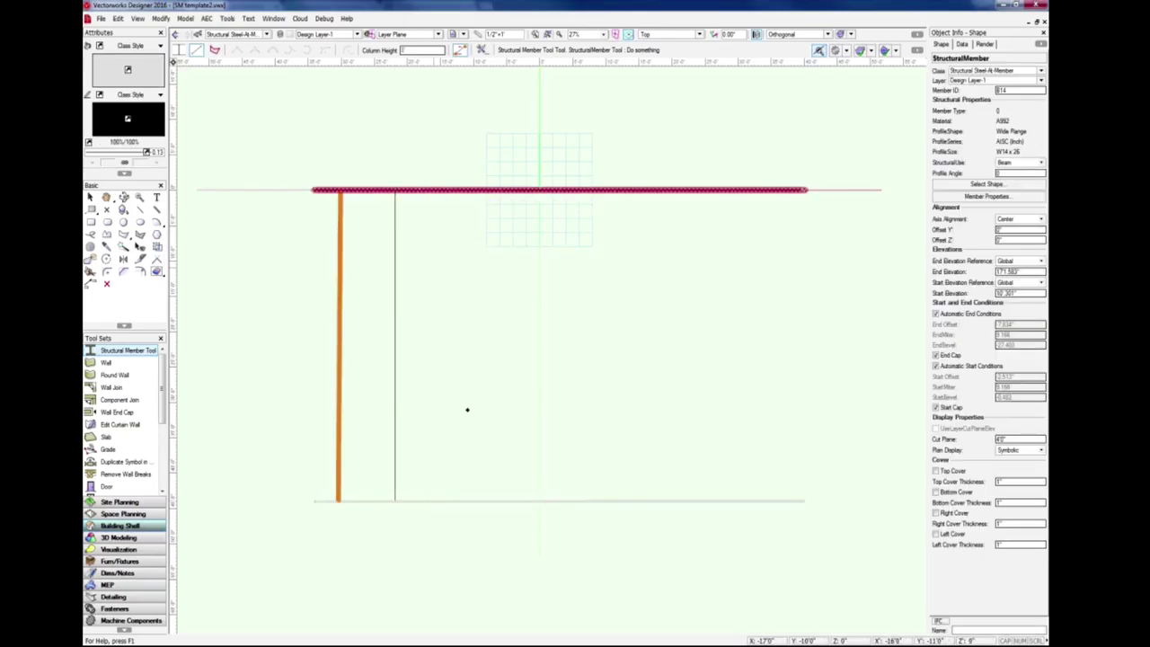
left_click(466, 500)
left_click(466, 189)
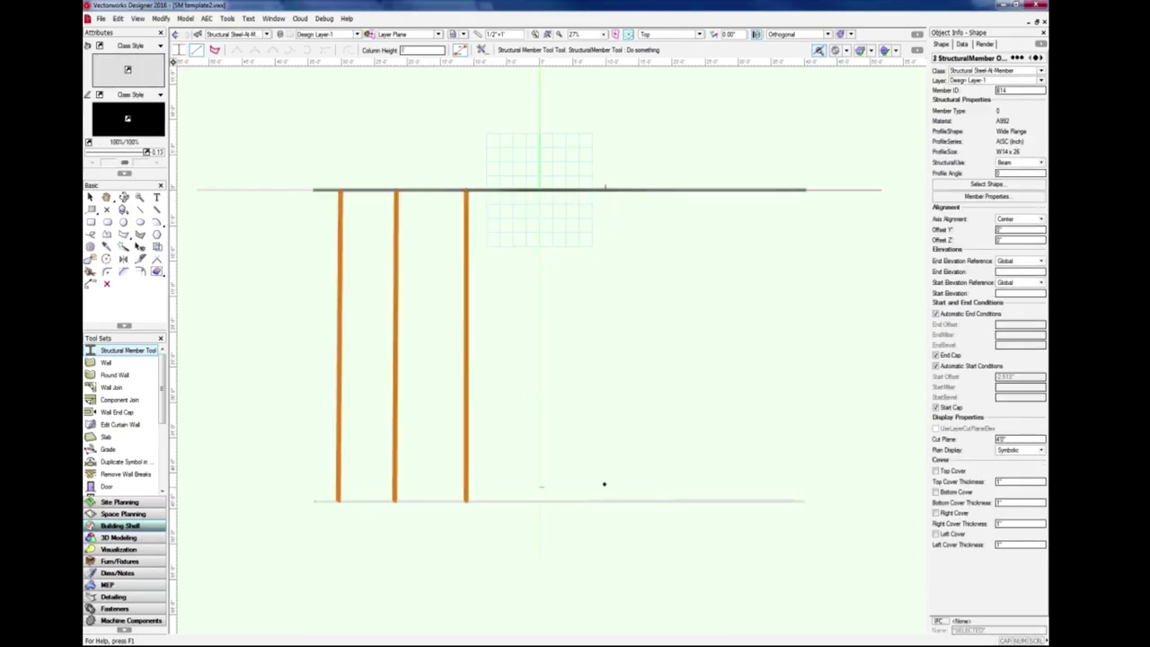
left_click(640, 501)
left_click(640, 189)
Add two cross beams between the straight and curved members, one between the third and fourth beams and one beyond the fourth
middle_click_drag(578, 382, 392, 148, "ctrl")
scroll(357, 440, "up", 1)
left_click(393, 475)
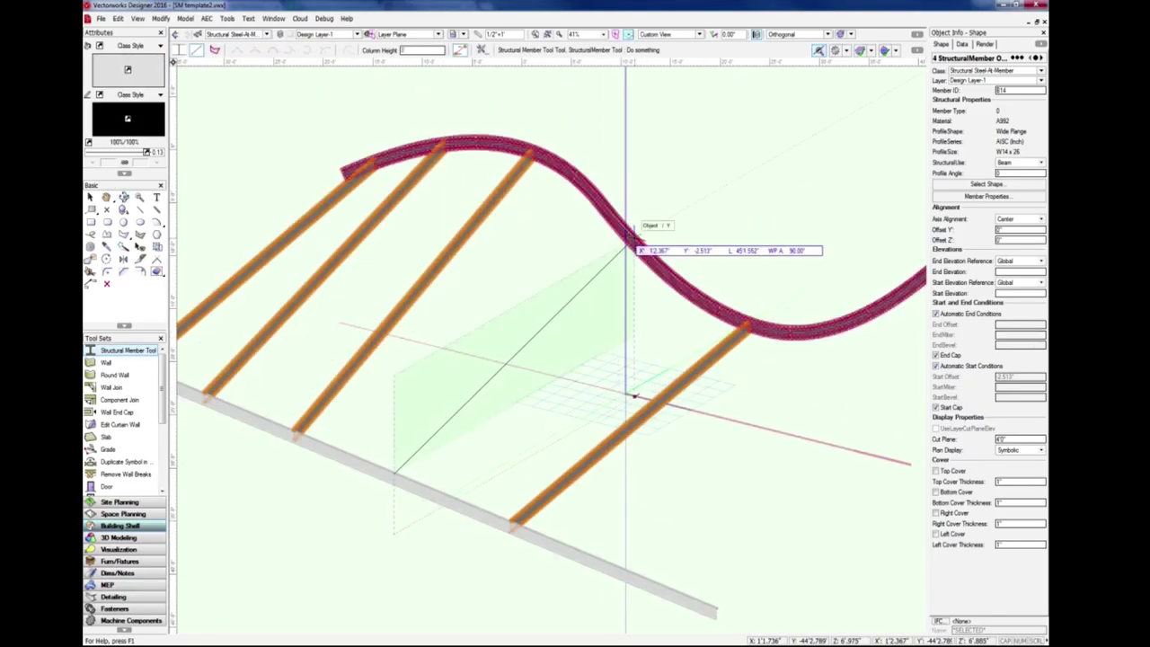
left_click(631, 236)
left_click(499, 260)
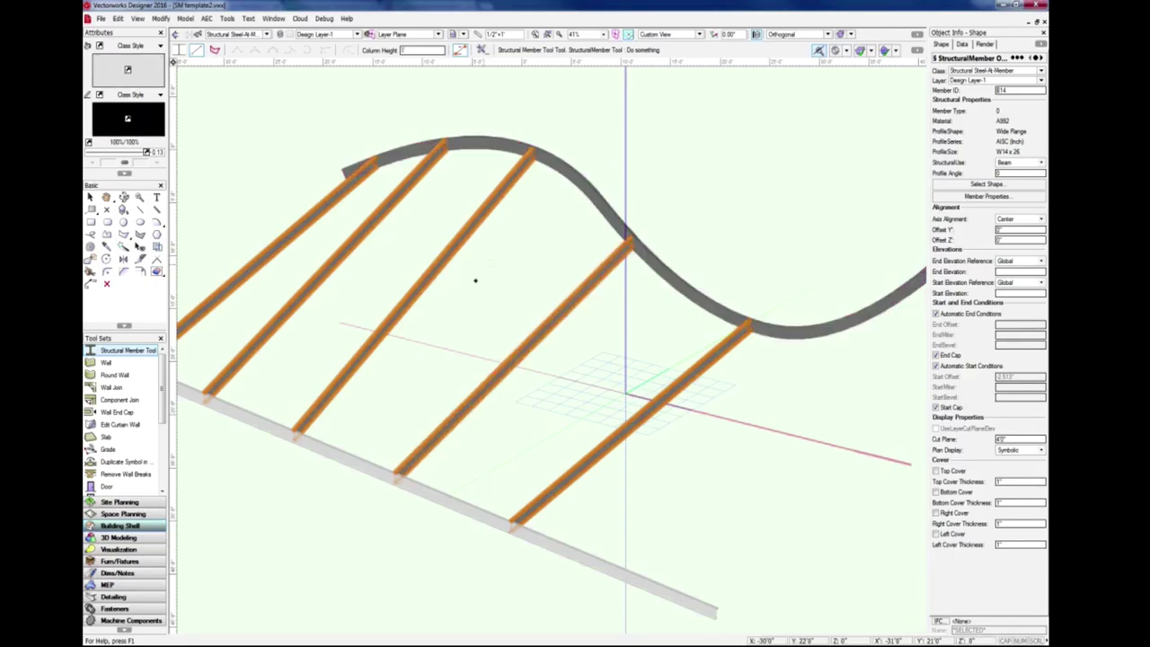
scroll(562, 446, "down", 3)
left_click(584, 486)
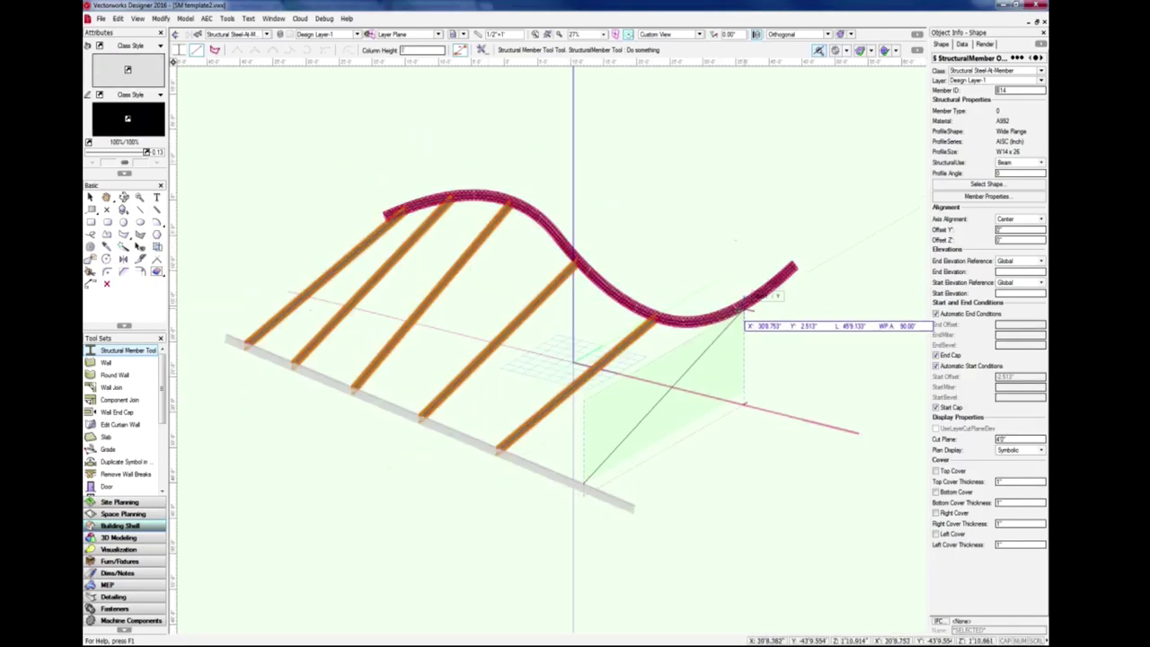
left_click(744, 309)
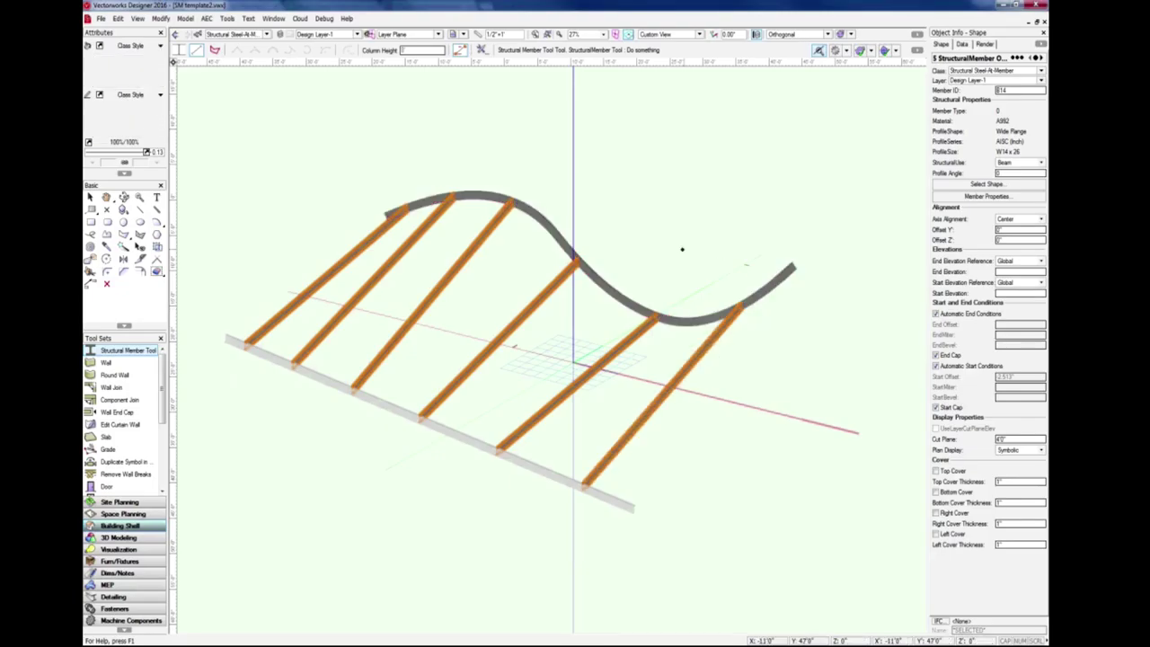
middle_click_drag(441, 329, 689, 321)
left_click(362, 506)
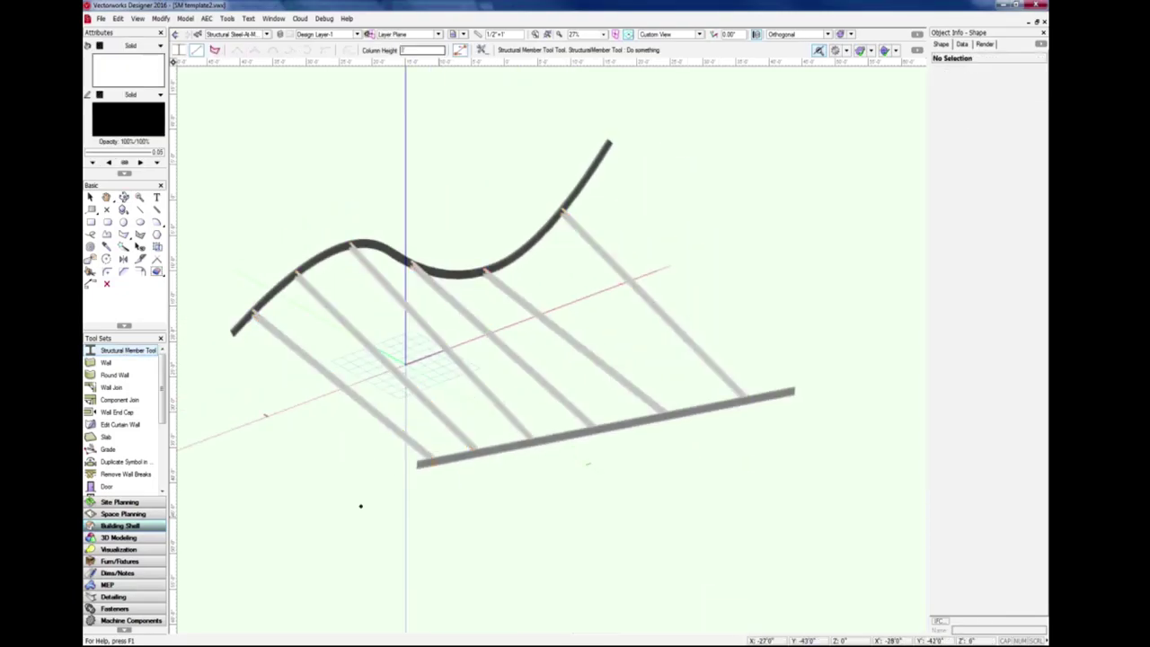
middle_click_drag(253, 400, 491, 295)
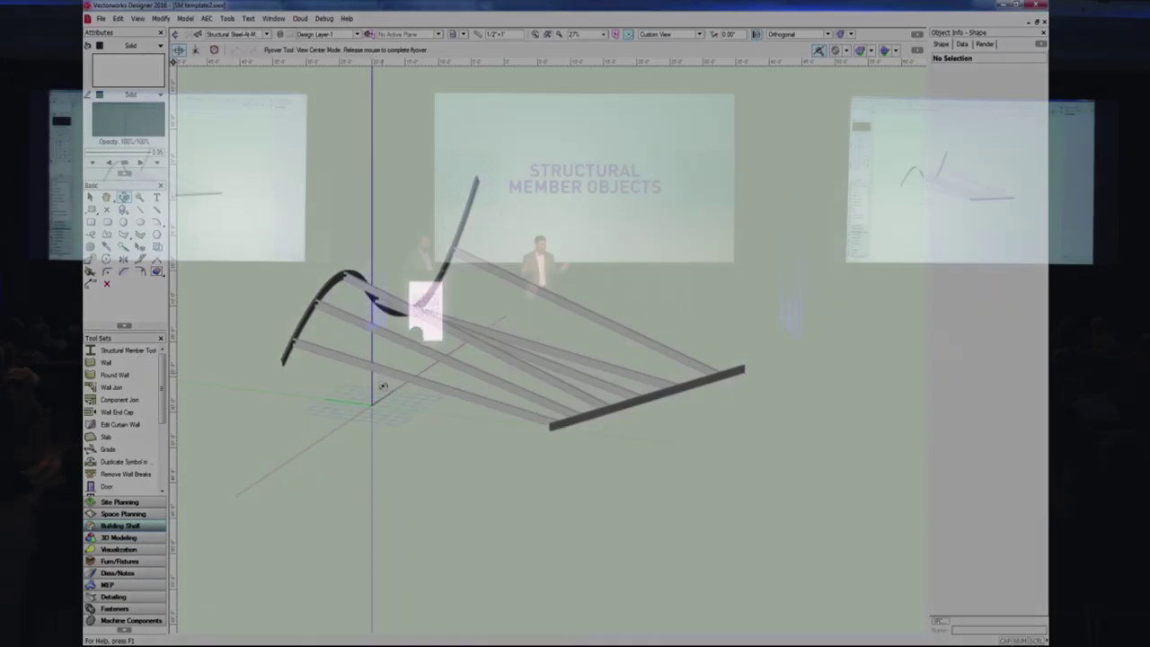